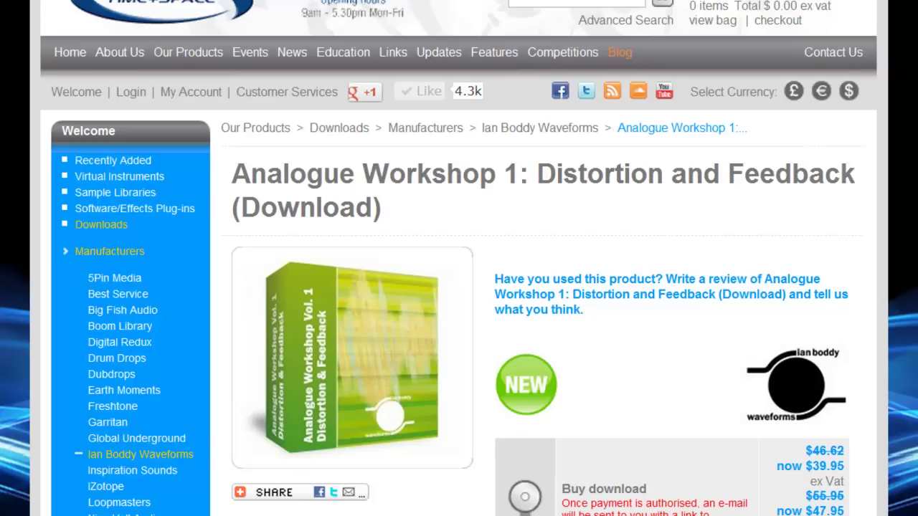
Scroll down through the library's Product Details text and Technical Data
scroll(857, 394, "down", 2)
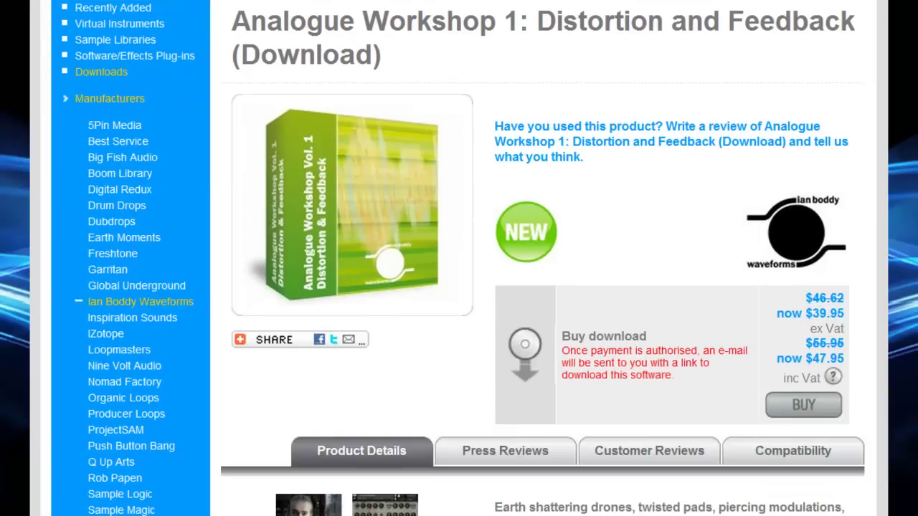
scroll(543, 287, "down", 3)
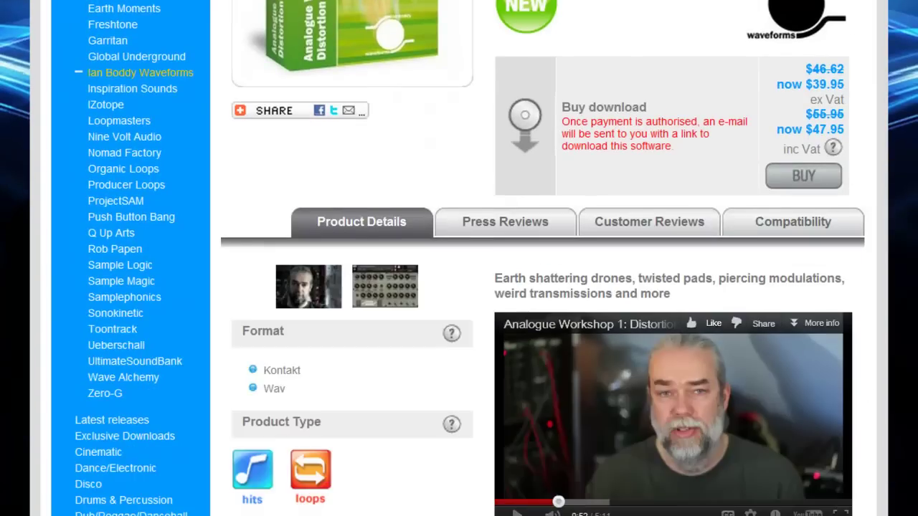
scroll(543, 287, "down", 1)
scroll(543, 287, "down", 2)
scroll(543, 287, "down", 3)
scroll(543, 287, "down", 1)
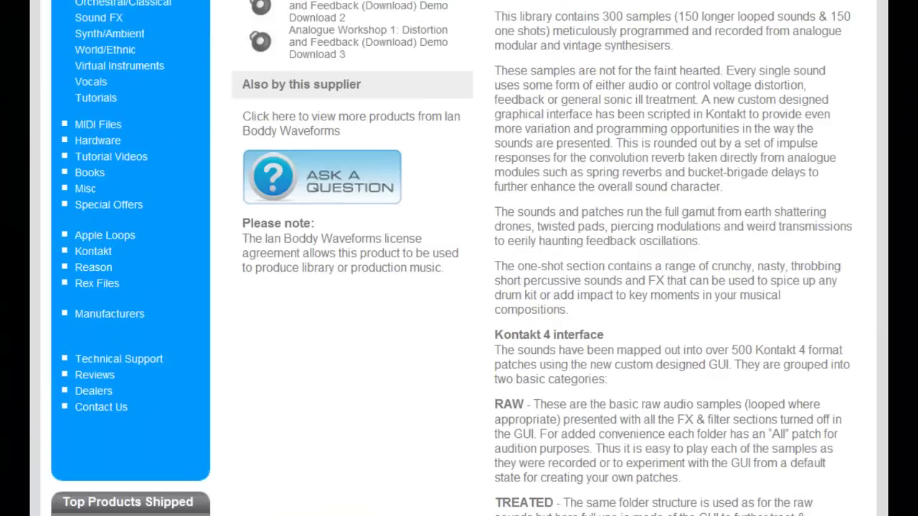
scroll(543, 287, "down", 1)
scroll(543, 287, "down", 2)
scroll(543, 287, "down", 1)
scroll(543, 287, "down", 1)
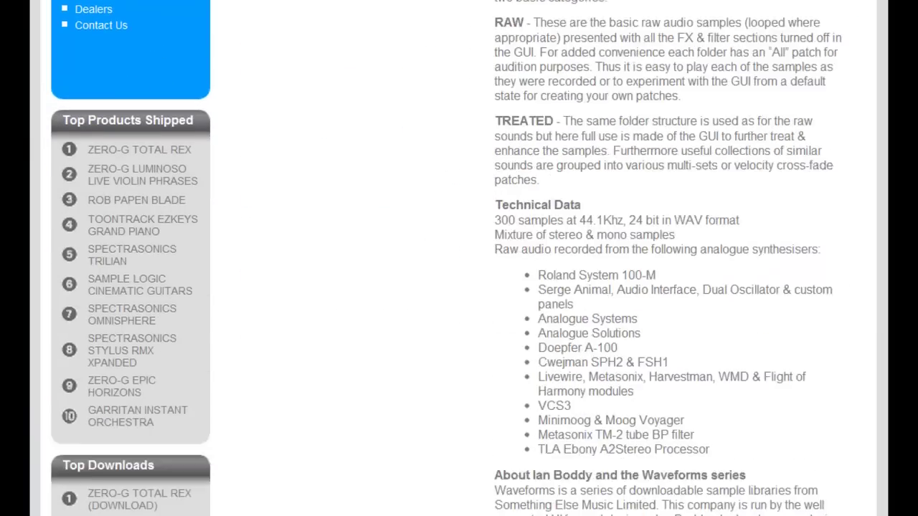
scroll(543, 287, "up", 2)
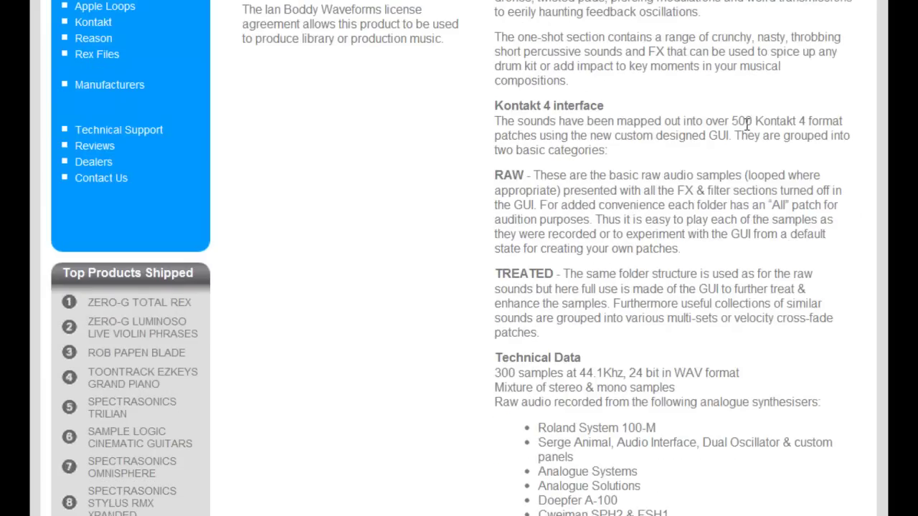
scroll(735, 271, "down", 1)
scroll(729, 379, "down", 1)
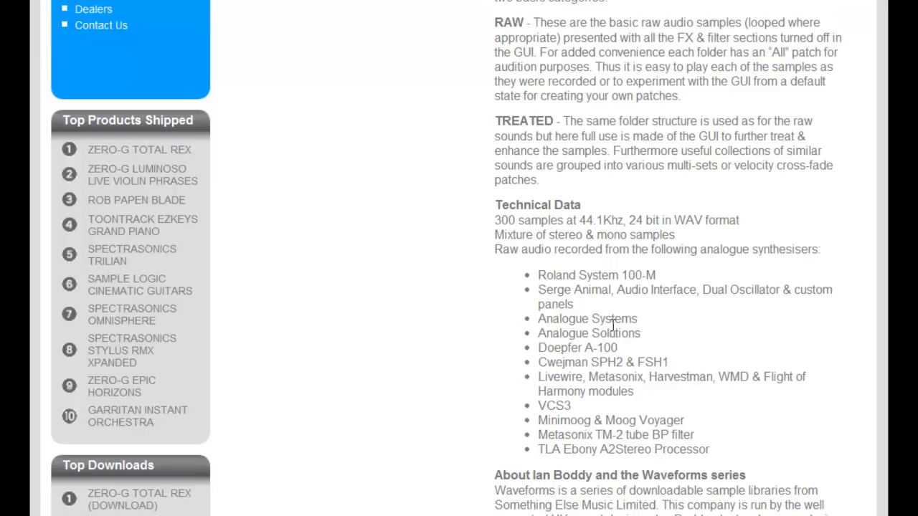
Scroll back to the top, then down to the product video and Mp3 demos
scroll(674, 443, "up", 1)
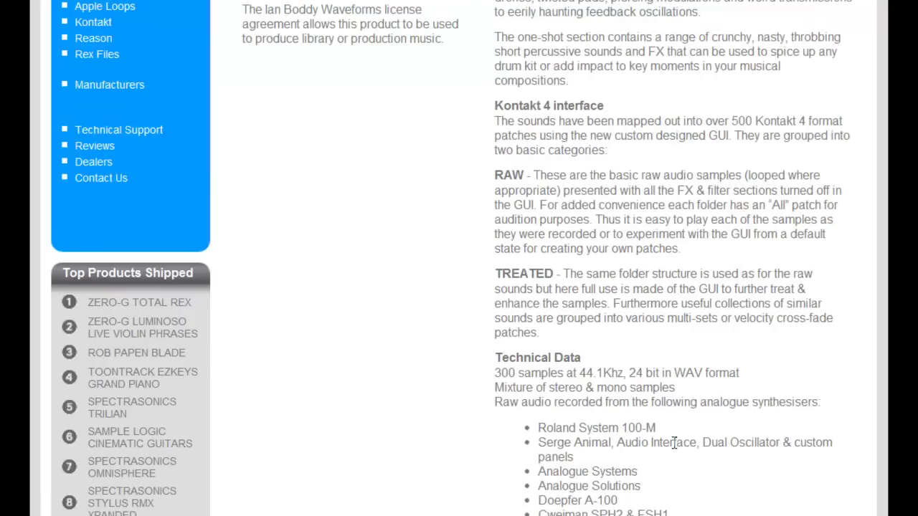
scroll(675, 443, "up", 1)
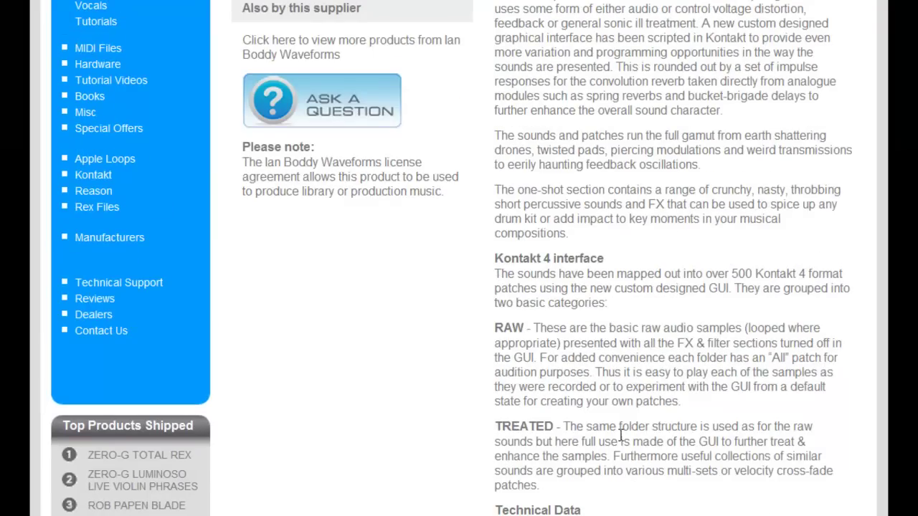
scroll(621, 435, "up", 2)
scroll(621, 435, "up", 2)
scroll(622, 435, "up", 3)
scroll(881, 489, "up", 3)
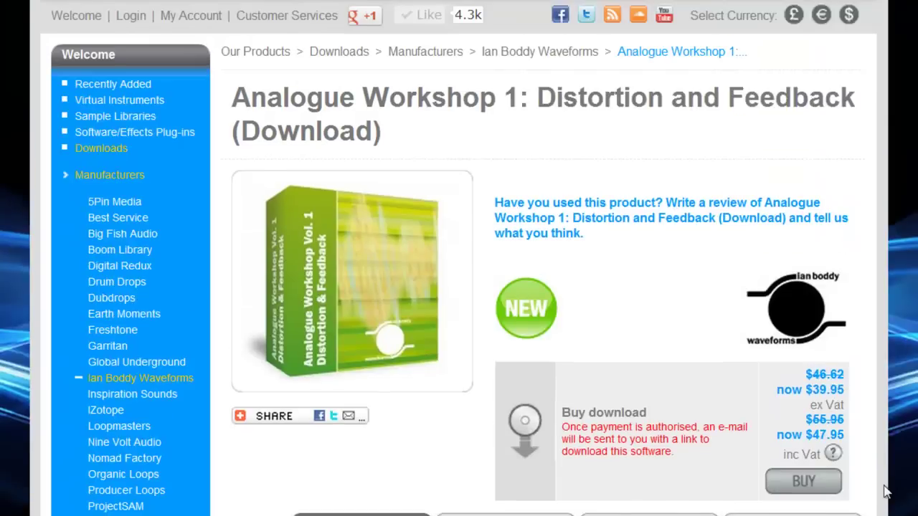
scroll(895, 498, "down", 1)
scroll(894, 499, "down", 2)
scroll(894, 498, "down", 2)
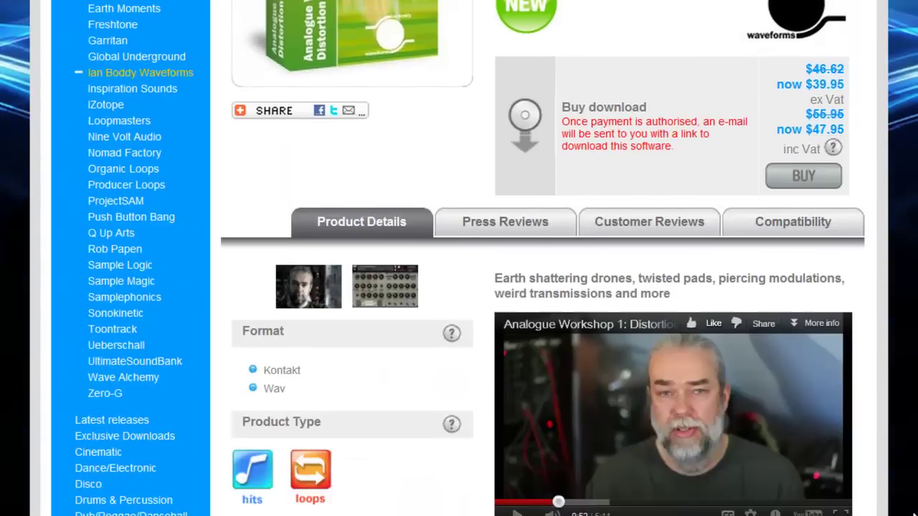
scroll(895, 499, "down", 1)
scroll(543, 287, "down", 1)
scroll(542, 287, "down", 1)
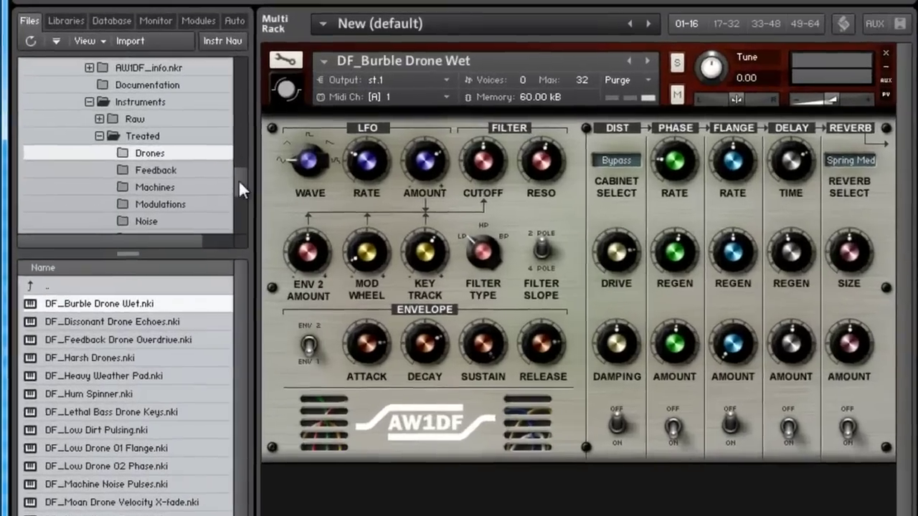
Scroll the Kontakt browser to show the Treated categories from Drones to Transmissions
scroll(239, 184, "down", 2)
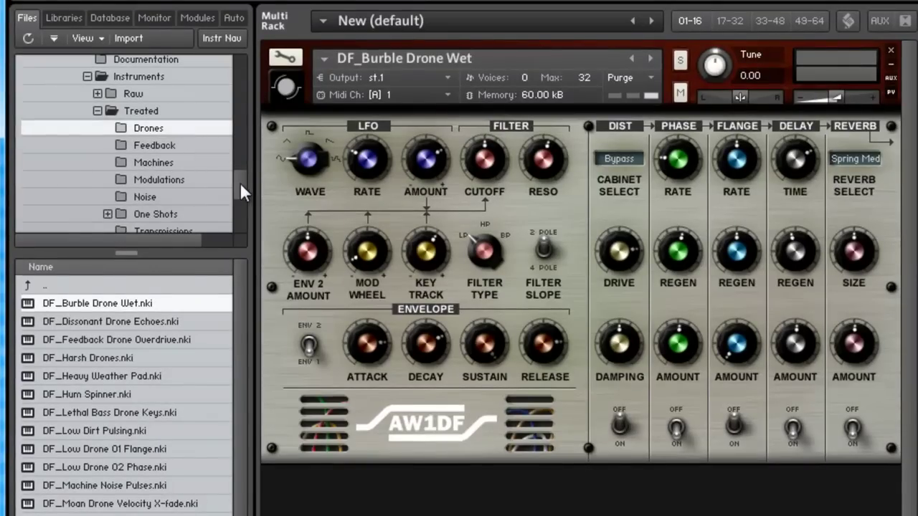
scroll(239, 182, "down", 2)
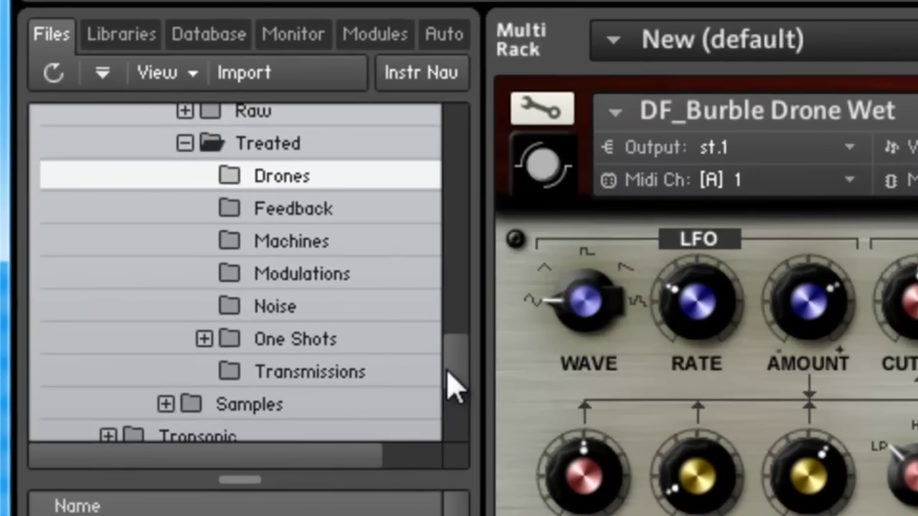
Lower Cutoff, turn Filter Type toward high-pass, enable DIST with less Drive, then load DF_Dissonant Drone Echoes
mouse_move(446, 378)
left_mouse_down()
mouse_move(459, 358)
mouse_move(457, 370)
left_mouse_up()
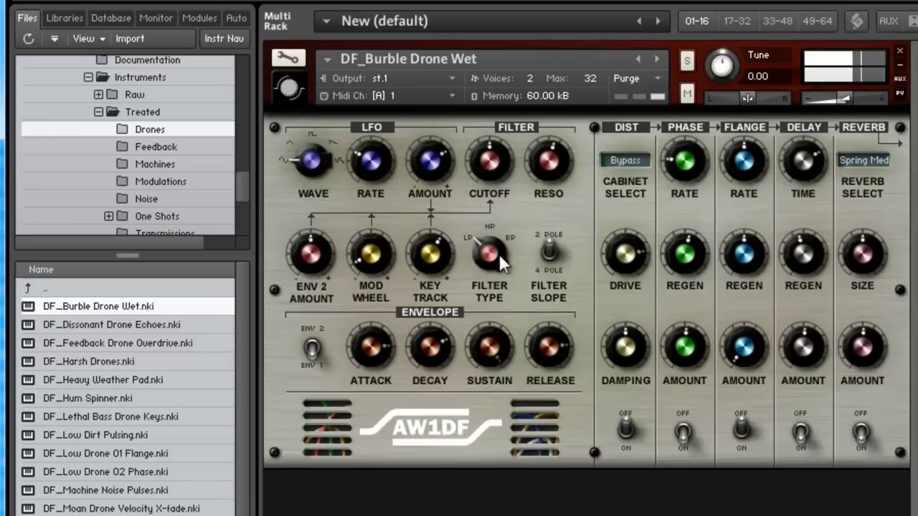
mouse_move(491, 168)
left_mouse_down()
mouse_move(507, 221)
mouse_move(501, 186)
left_mouse_up()
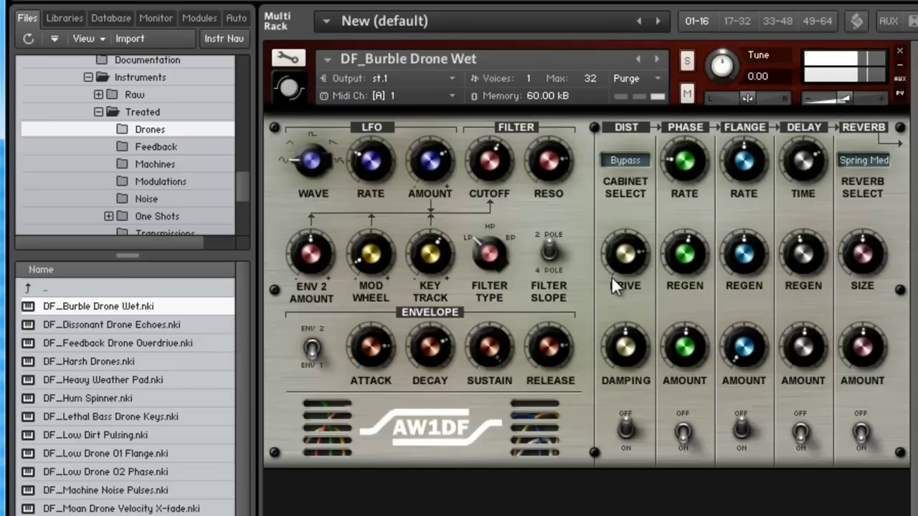
left_click_drag(492, 254, 508, 131)
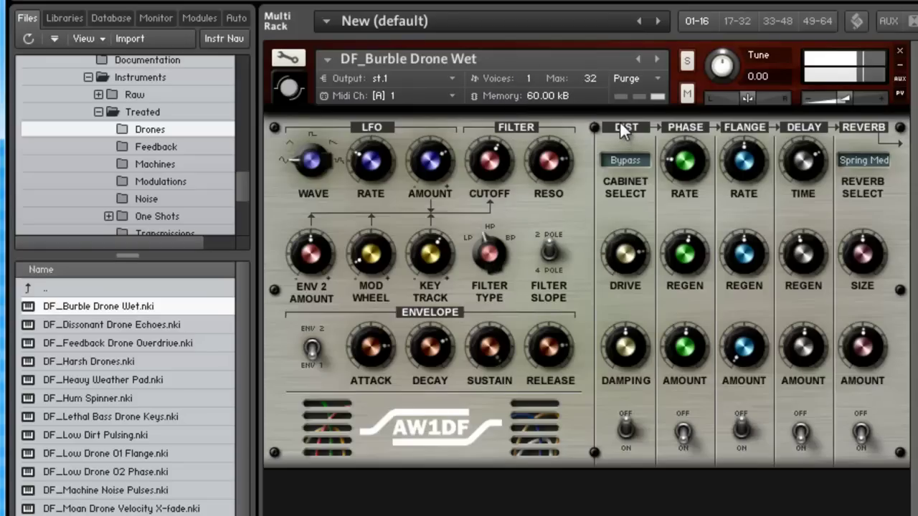
left_click(627, 450)
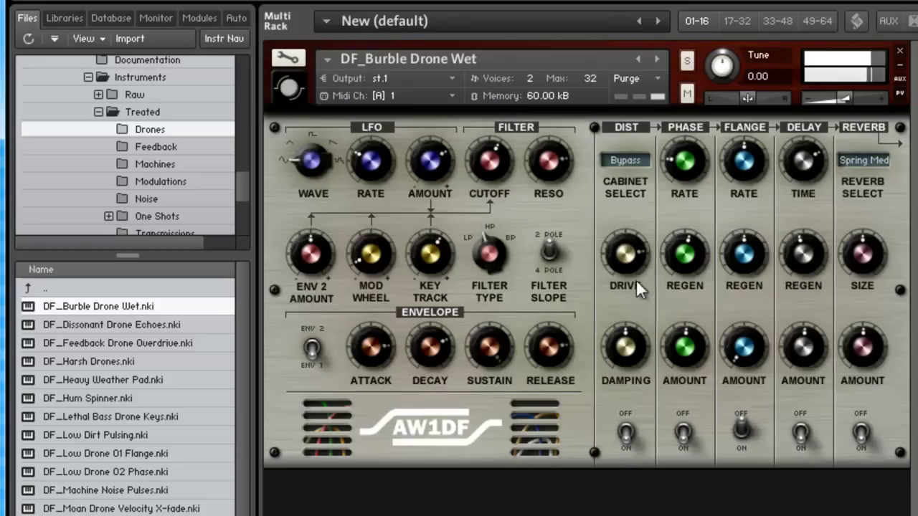
left_click_drag(621, 264, 629, 294)
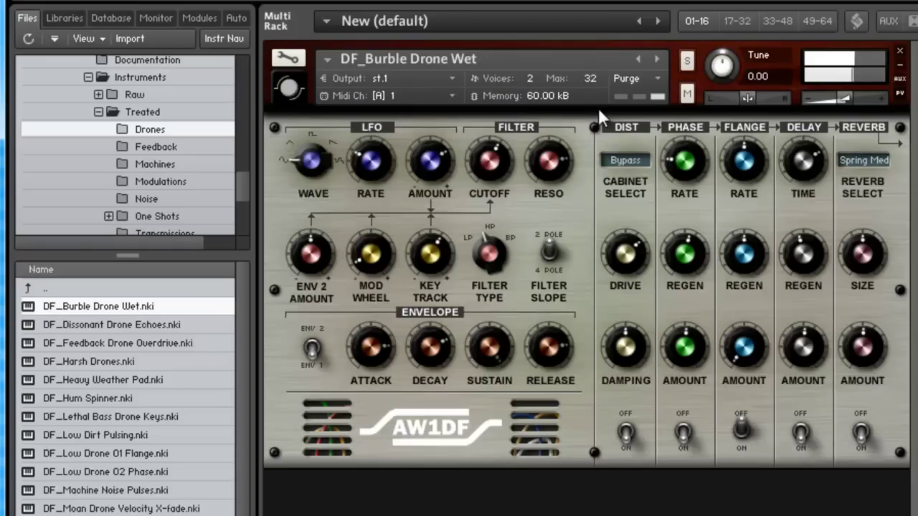
left_click(655, 60)
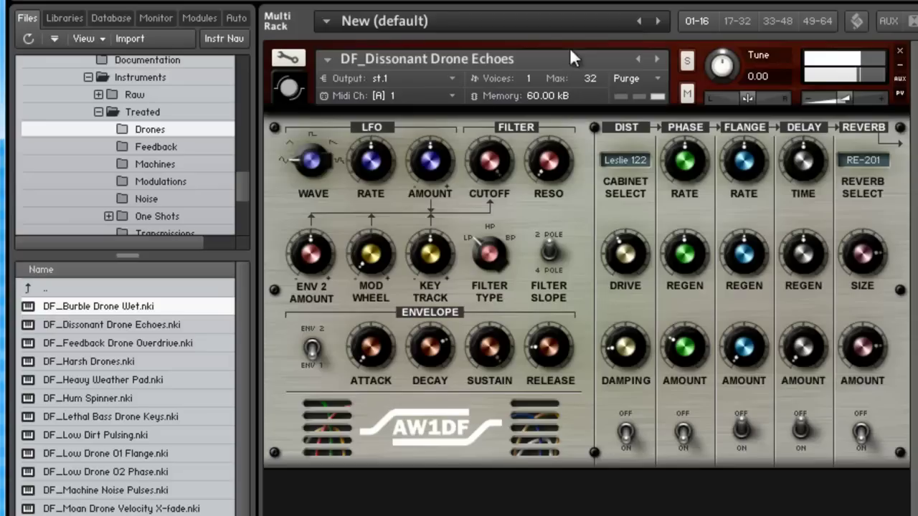
Audition DF_Feedback Drone Overdrive and DF_Moan Drone Velocity X-fade, ending on DF_Tone Drone 02 Keys
left_click(658, 59)
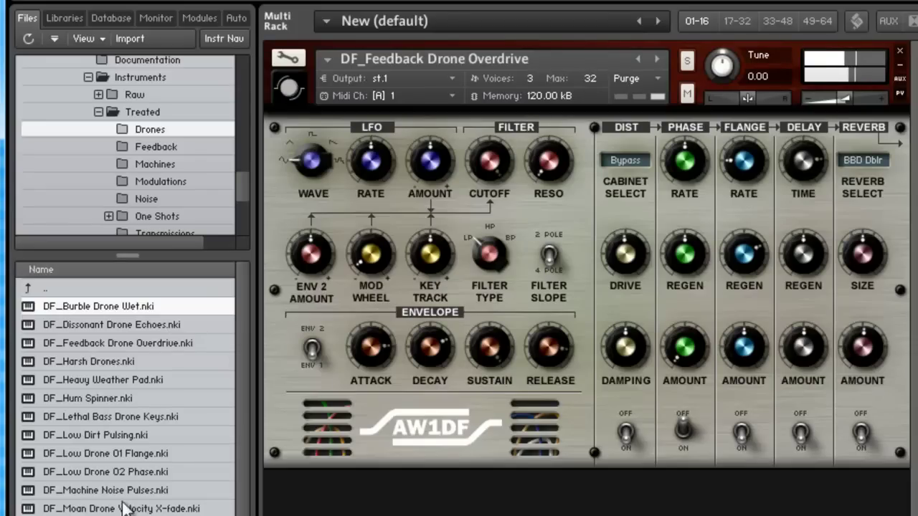
left_click_drag(129, 509, 467, 387)
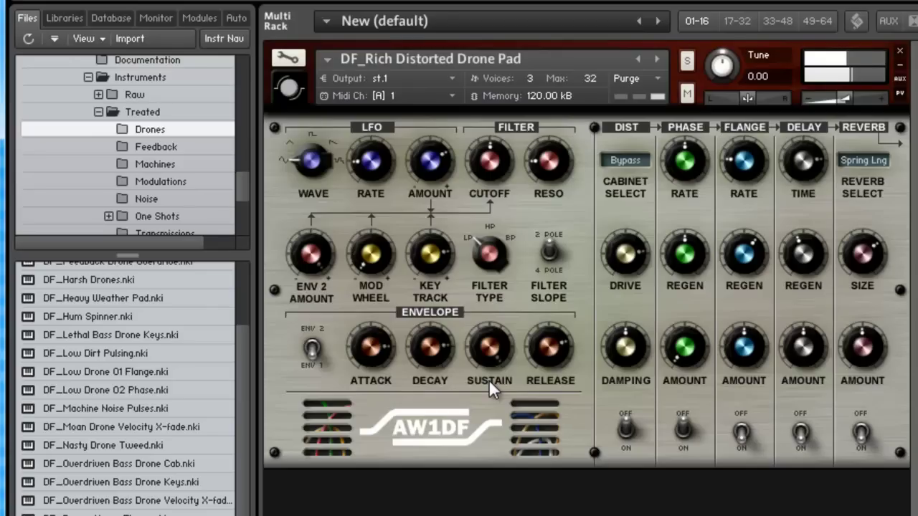
scroll(248, 402, "down", 2)
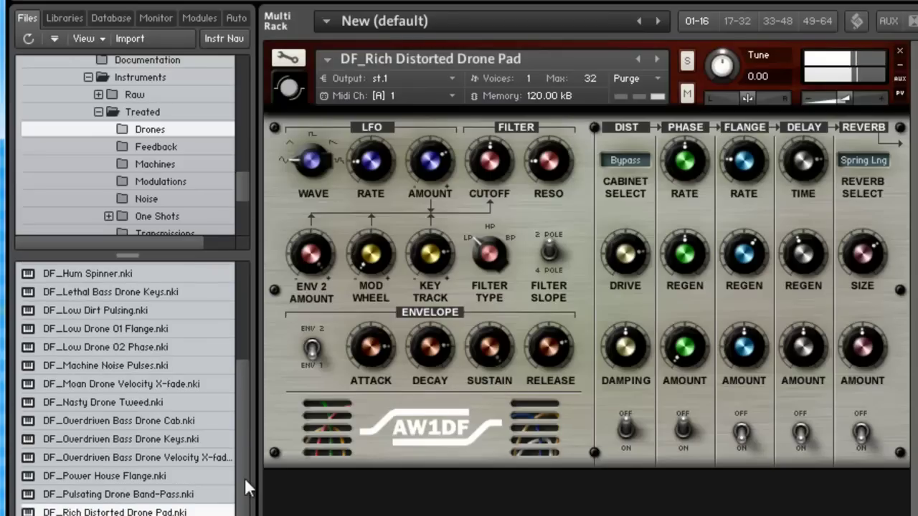
left_click_drag(115, 513, 560, 403)
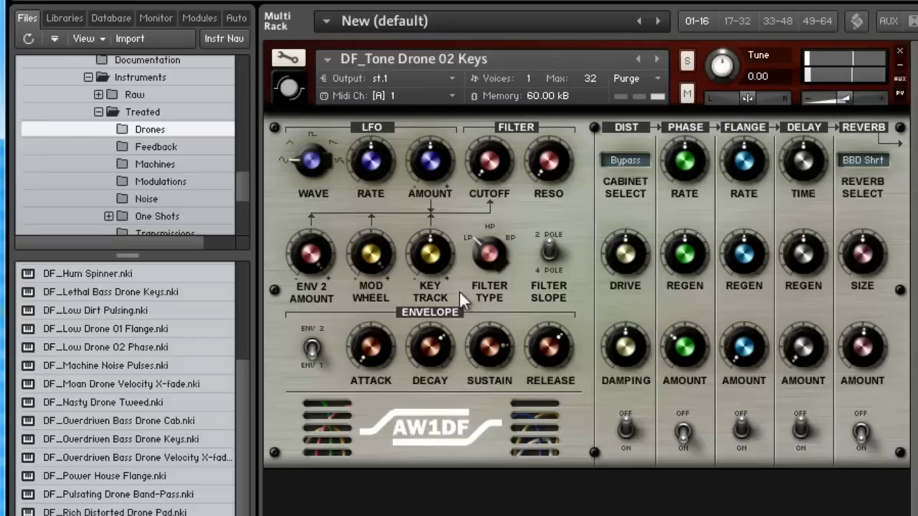
Audition Feedback presets DF_Crazy Riff Wet, DF_Eerie Singing 01 Ambience and DF_Feedback Trumpet Wet
left_click(158, 147)
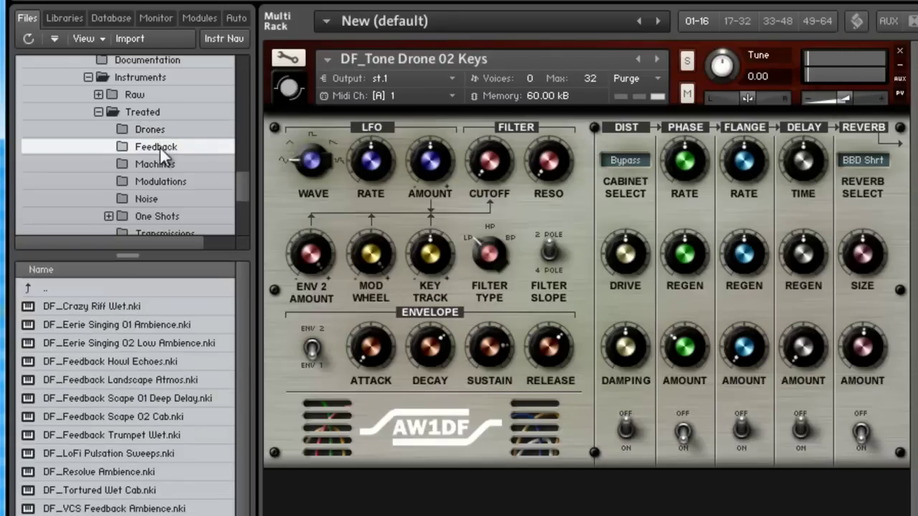
double_click(110, 305)
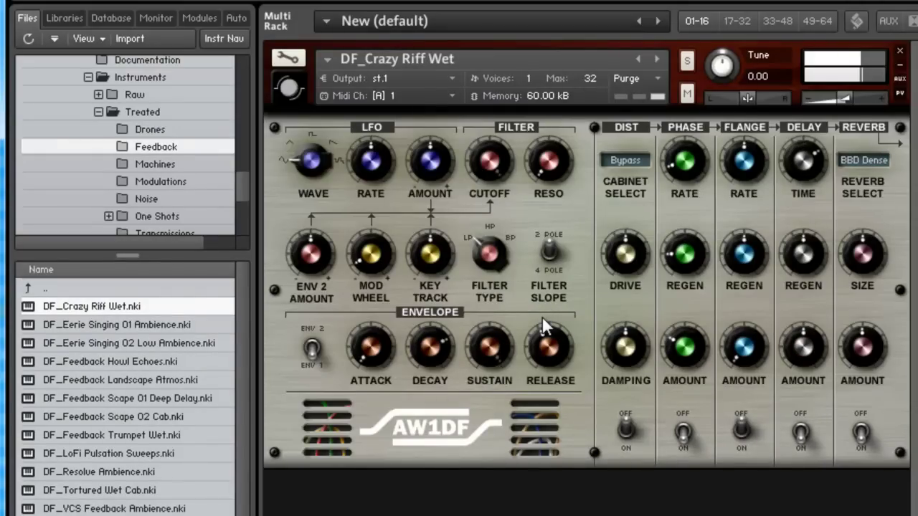
double_click(144, 321)
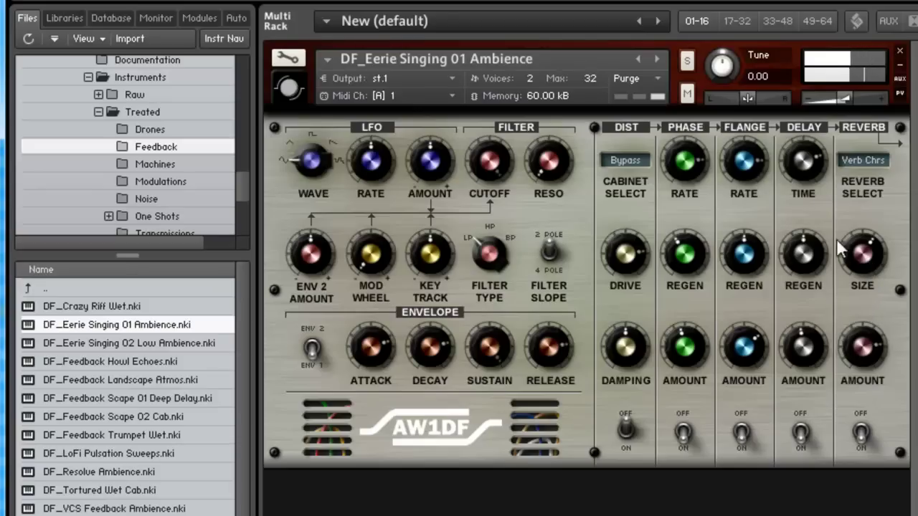
left_click(137, 454)
key("Up")
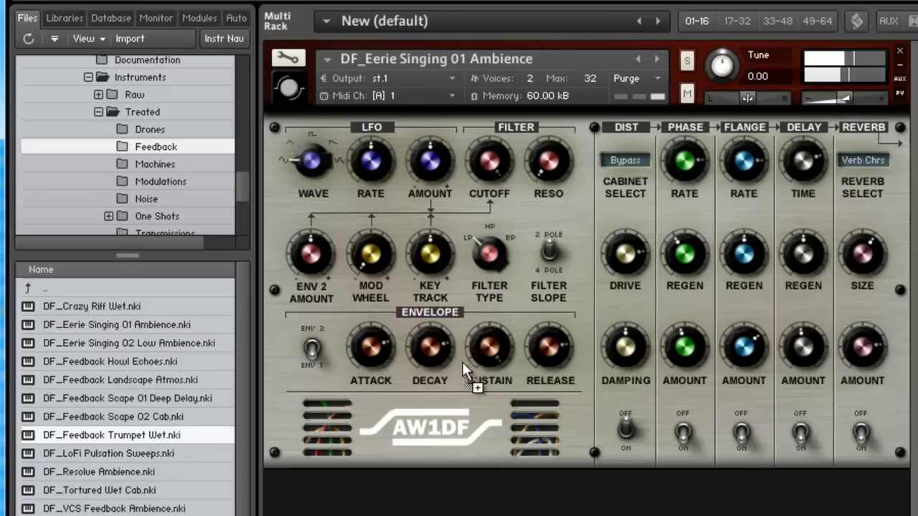
key("Return")
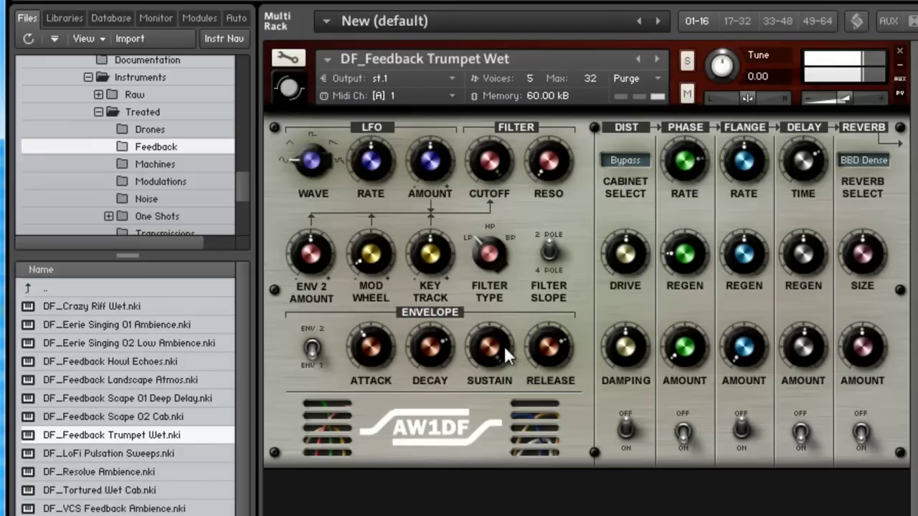
Audition DF_Tortured Wet Cab, then load DF_Between Two States from the Machines folder
left_click_drag(172, 490, 572, 380)
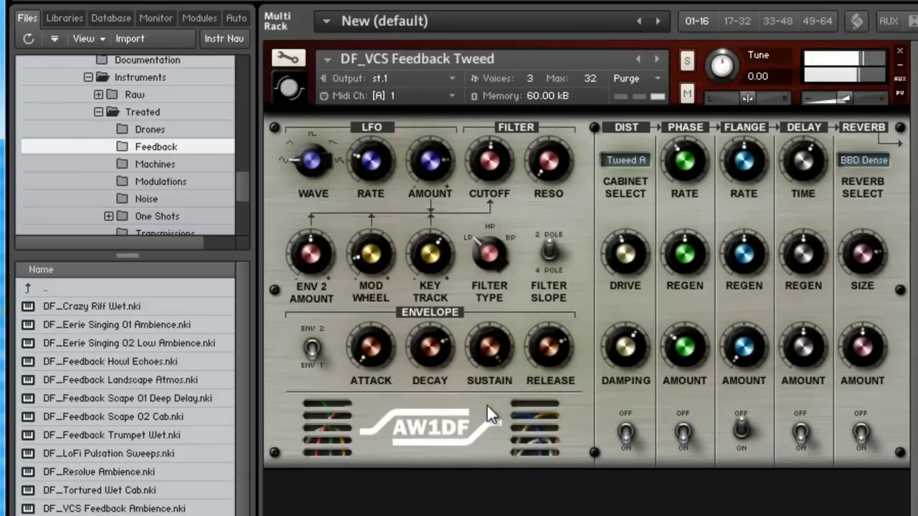
left_click(160, 166)
left_click_drag(114, 305, 528, 278)
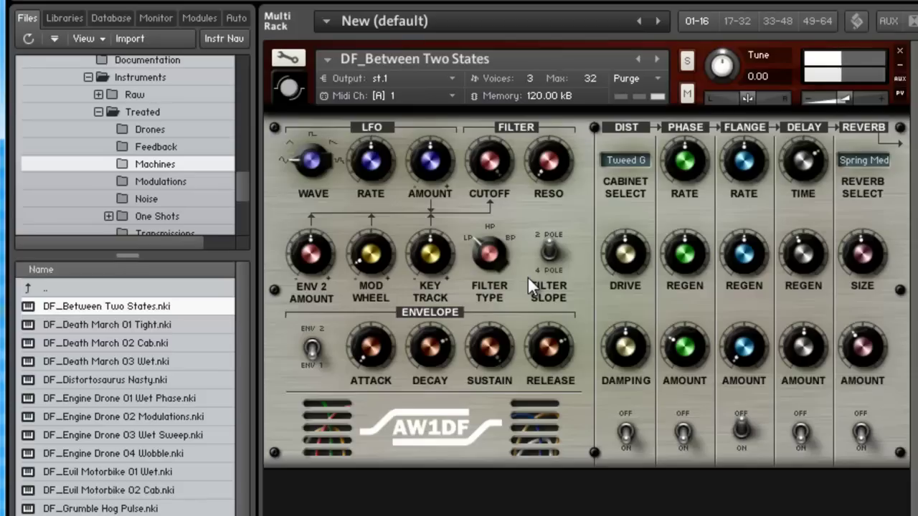
Load DF_Death March 02 Cab, Distortosaurus Nasty, Evil Motorbike 02 Cab, Grumble Hog Pulse and Hummer Pulser in turn
left_click_drag(131, 343, 506, 303)
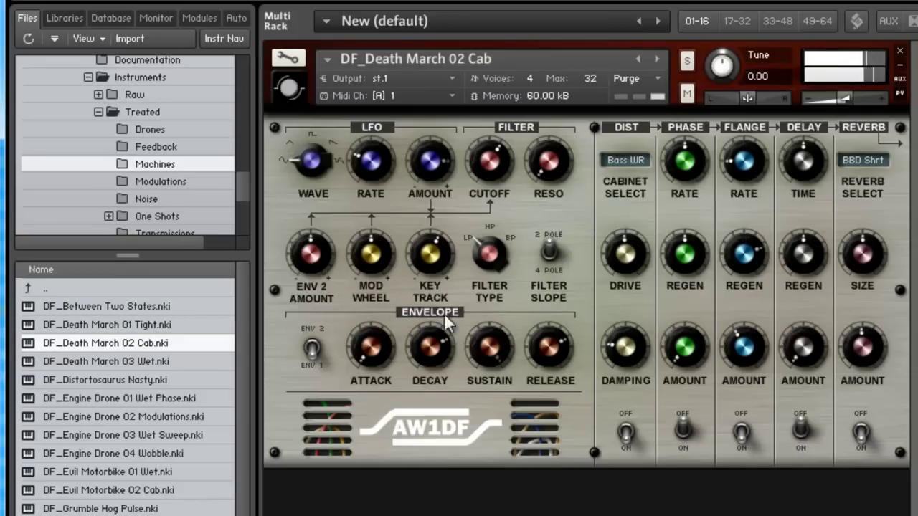
left_click_drag(168, 380, 365, 344)
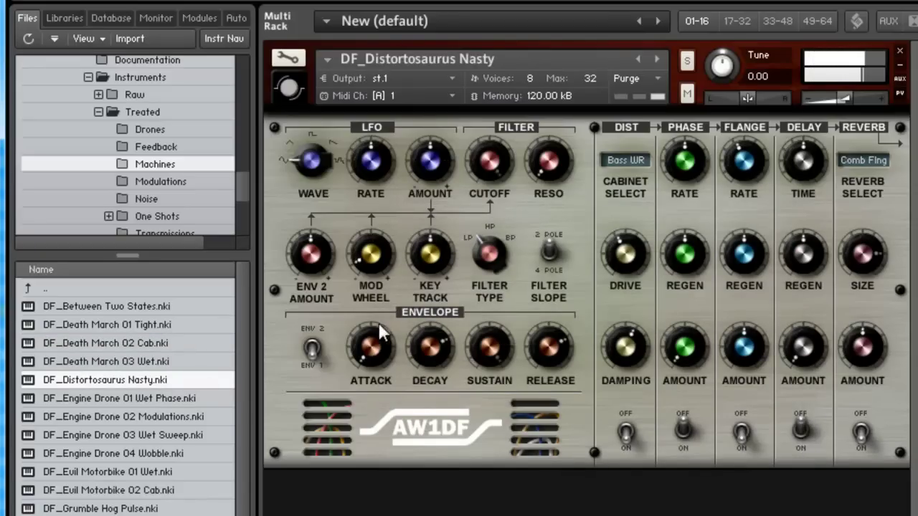
left_click_drag(108, 490, 490, 350)
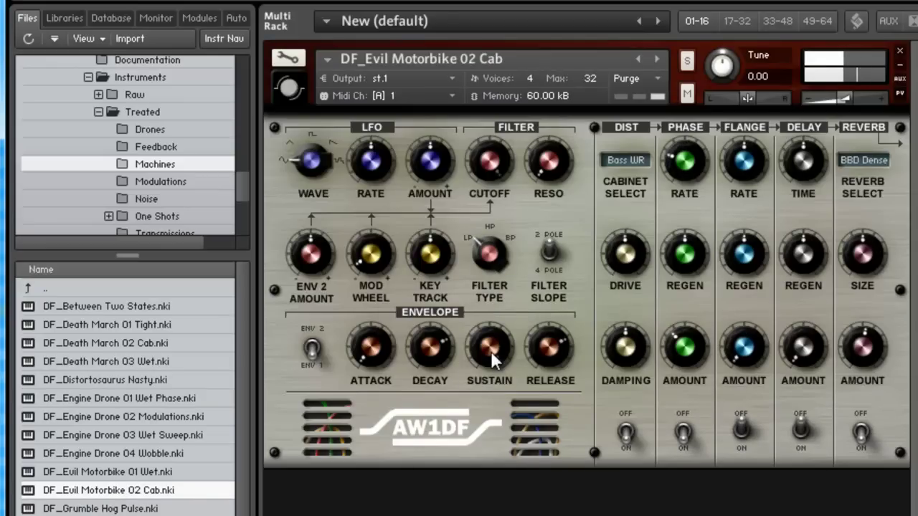
left_click_drag(149, 509, 521, 361)
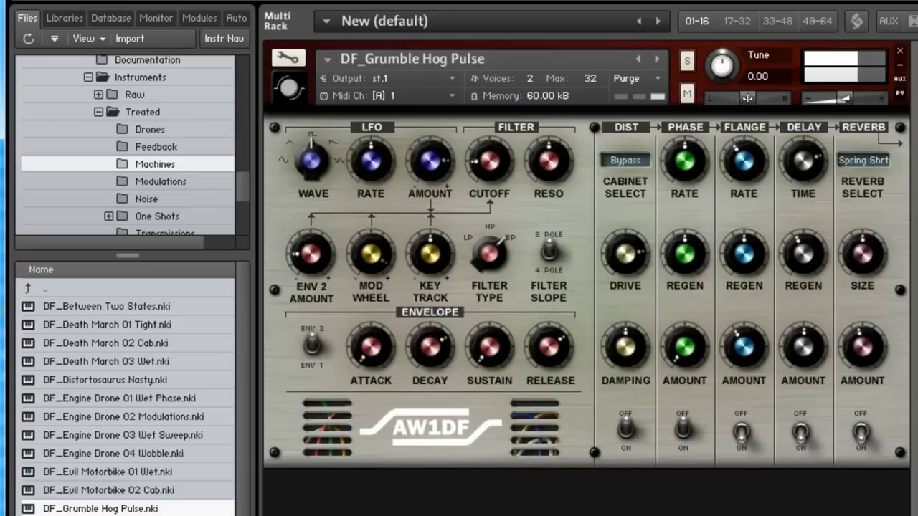
left_click_drag(108, 511, 475, 412)
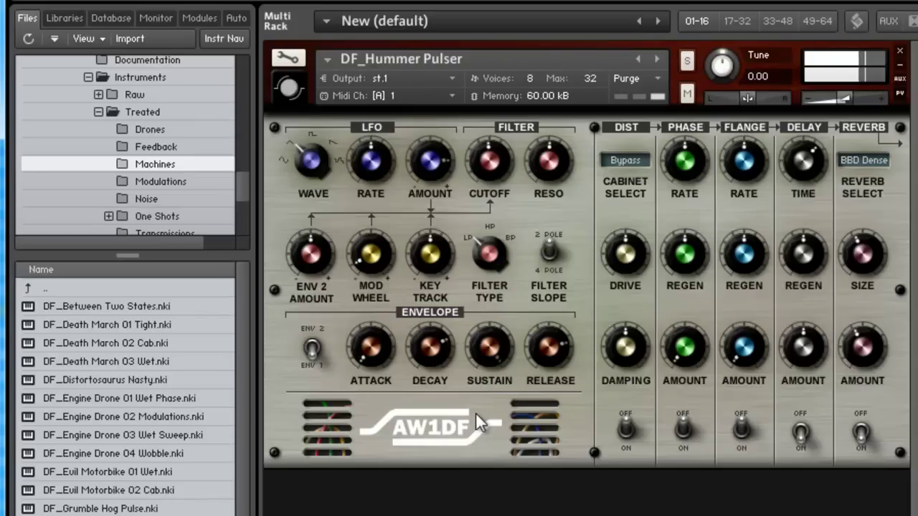
Audition Modulations presets Alarmists, Angry Wasp Space, Dentists Drill Keys, Mega Bloopers and Modulator Phased Wet
left_click(157, 182)
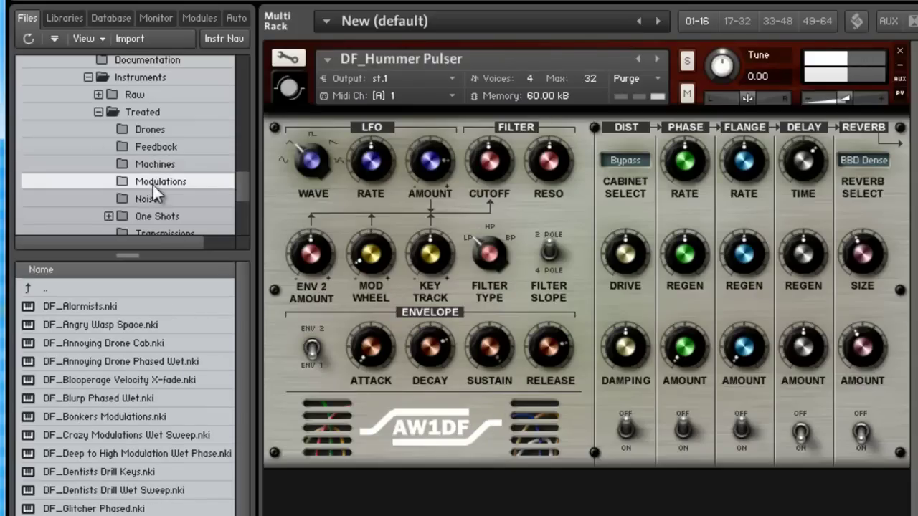
left_click_drag(101, 309, 632, 310)
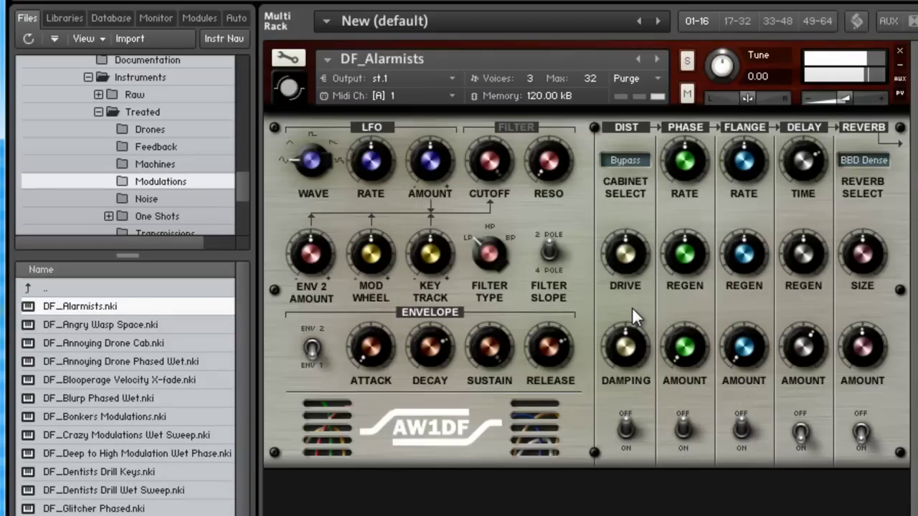
double_click(132, 328)
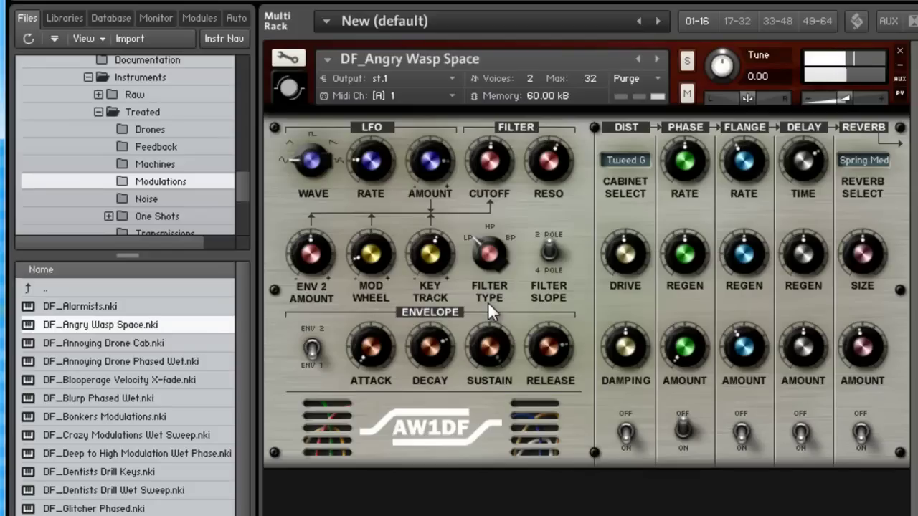
double_click(113, 476)
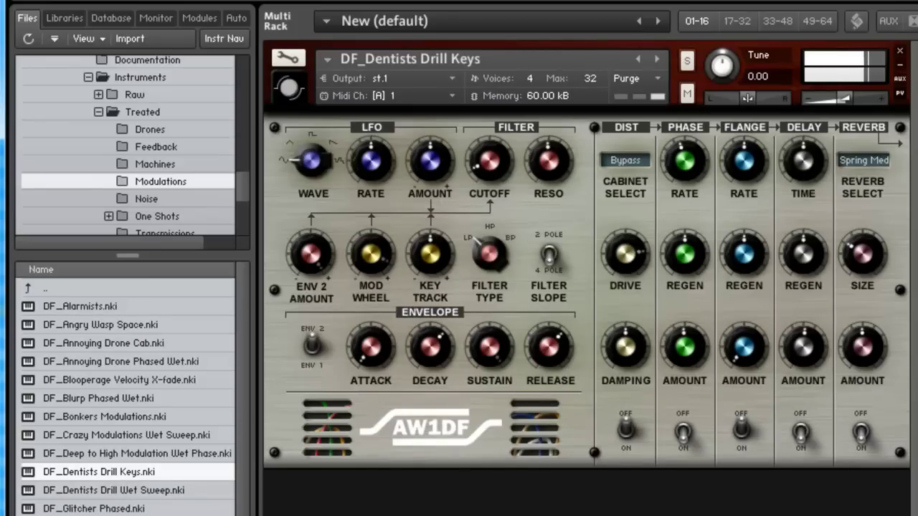
left_click_drag(386, 444, 595, 344)
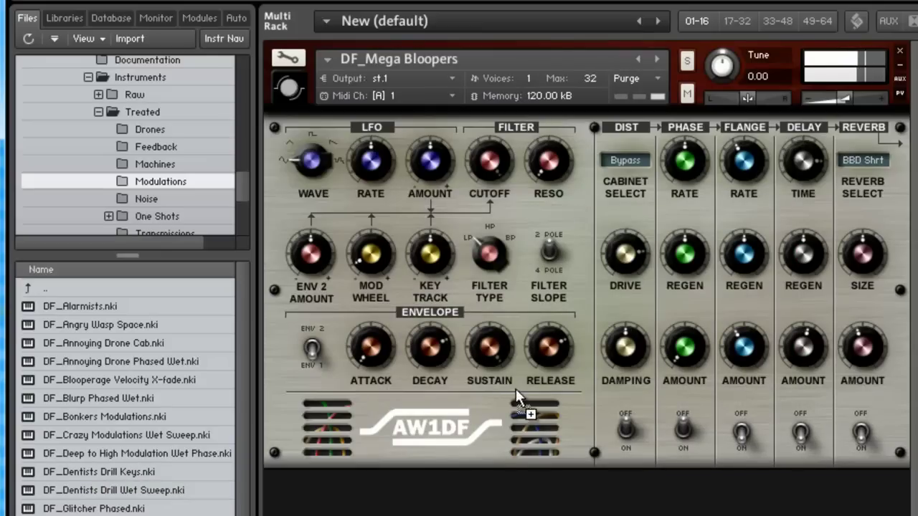
left_click_drag(516, 389, 515, 387)
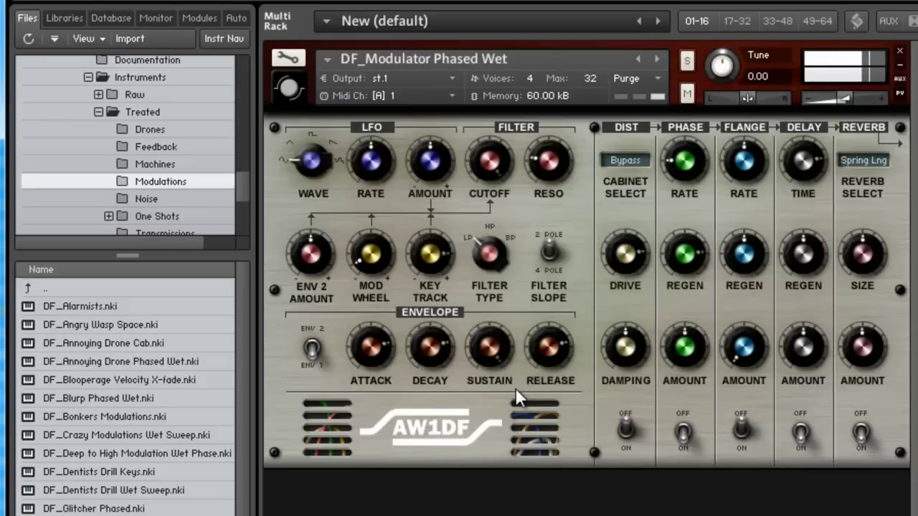
Load DF_Psychotic Bird Song Wet Mods, try the high-pass filter, then low-pass with lower cutoff
scroll(126, 387, "down", 2)
scroll(126, 388, "down", 3)
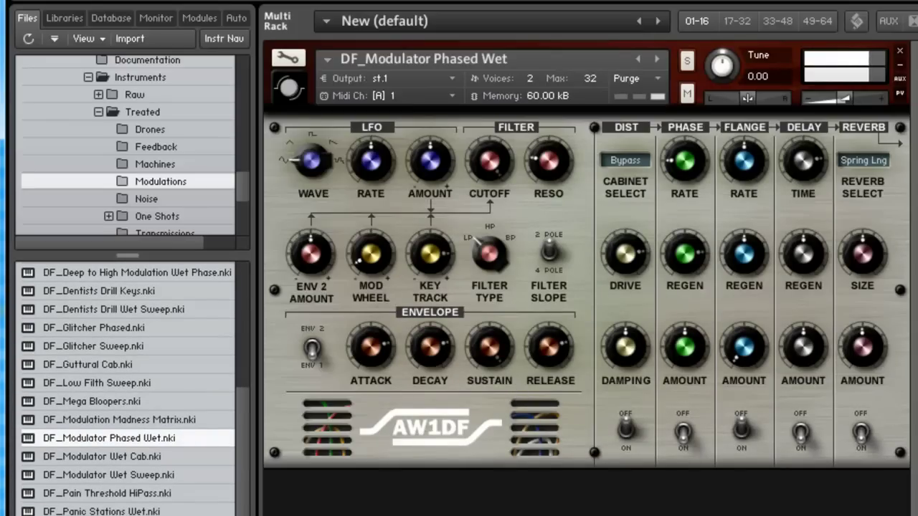
left_click_drag(108, 514, 545, 369)
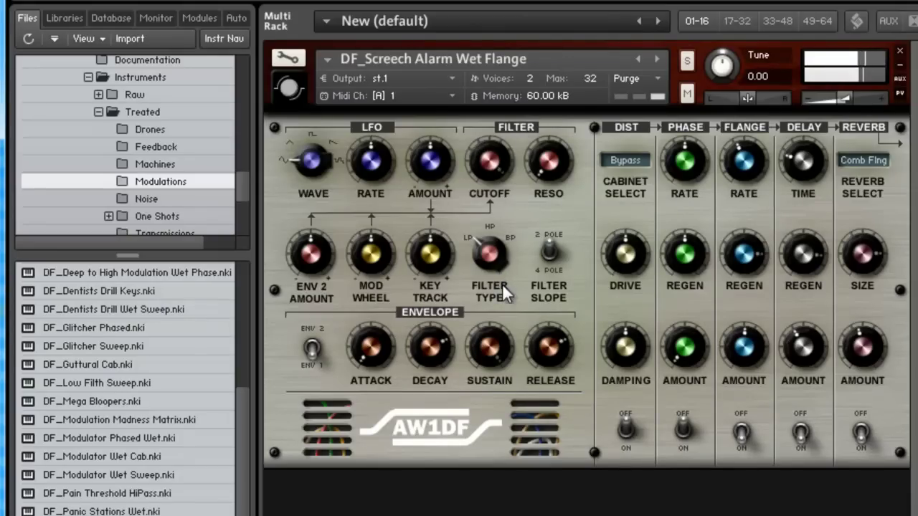
left_click_drag(500, 215, 516, 176)
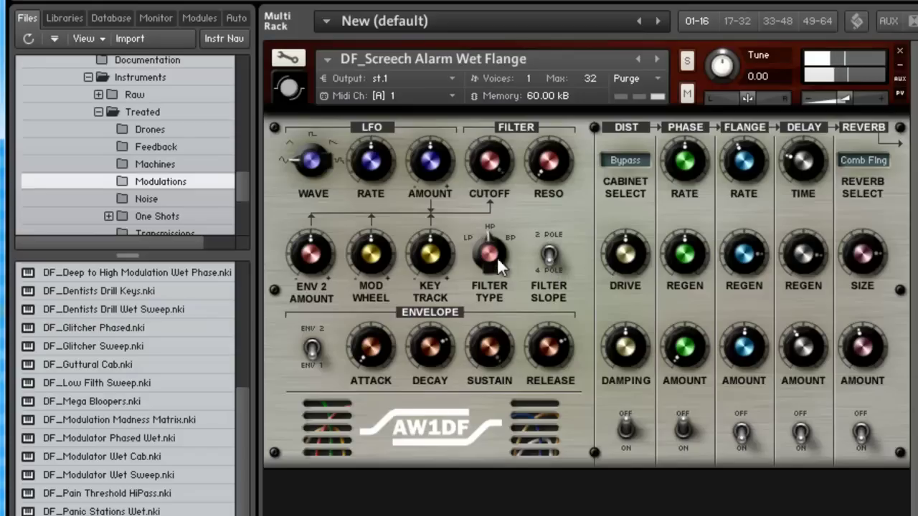
mouse_move(498, 256)
left_mouse_down()
mouse_move(493, 230)
mouse_move(518, 177)
mouse_move(482, 324)
left_mouse_up()
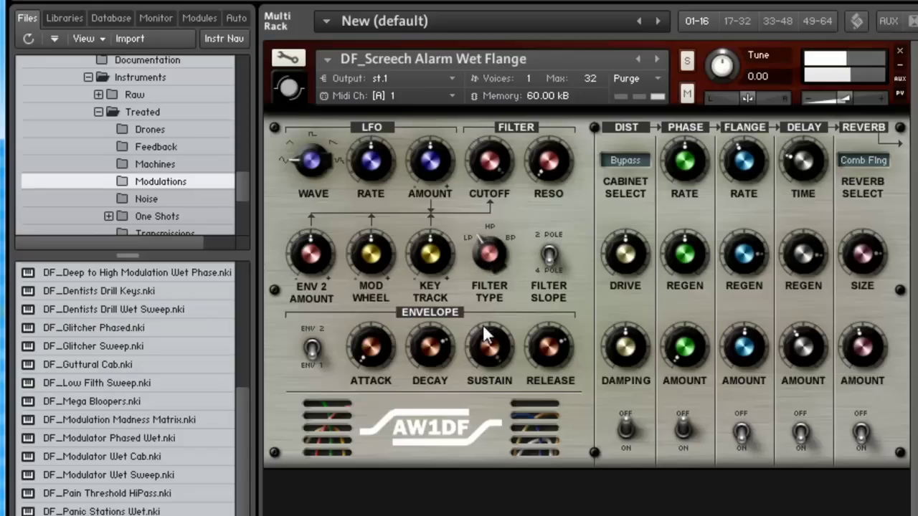
left_click_drag(496, 226, 442, 394)
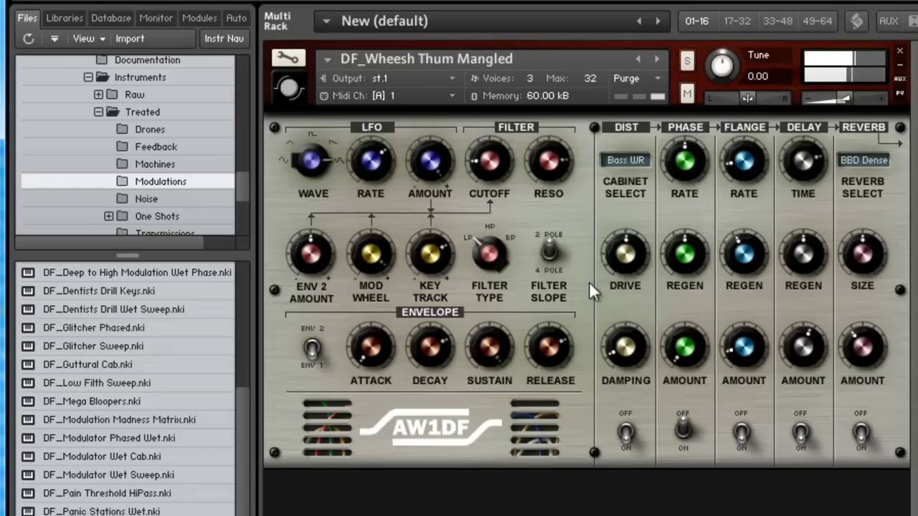
Load DF_Glitcher Sweep from the Modulations list
scroll(158, 385, "down", 1)
scroll(158, 385, "up", 3)
left_click_drag(158, 386, 482, 345)
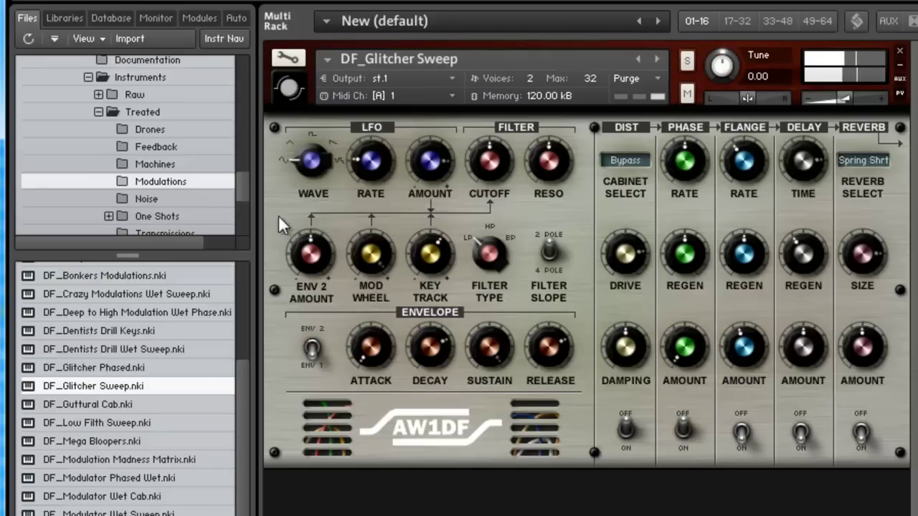
Audition Noise presets Big Noise Phase Whoosh, Distant Wind Ambience, Mental Phase Crunch, then Scraping Crunch Sweep
left_click(136, 199)
left_click_drag(133, 307, 498, 314)
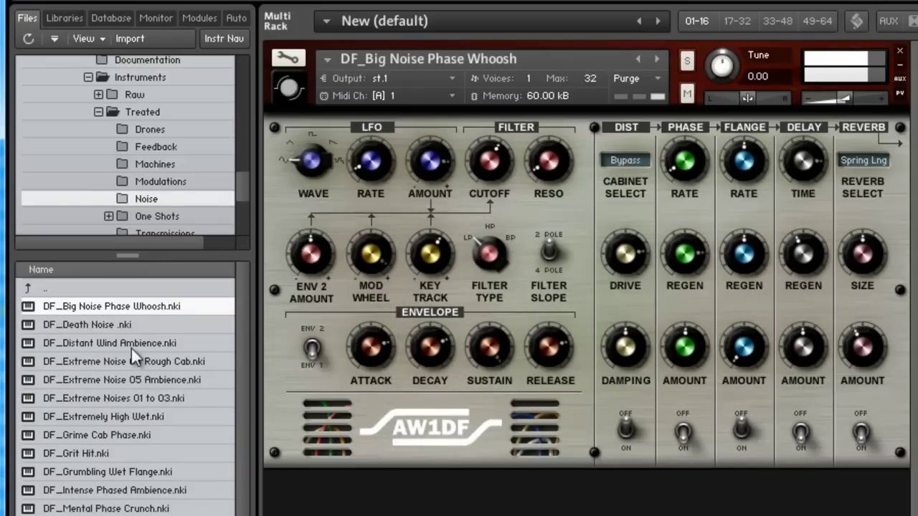
left_click_drag(131, 345, 481, 325)
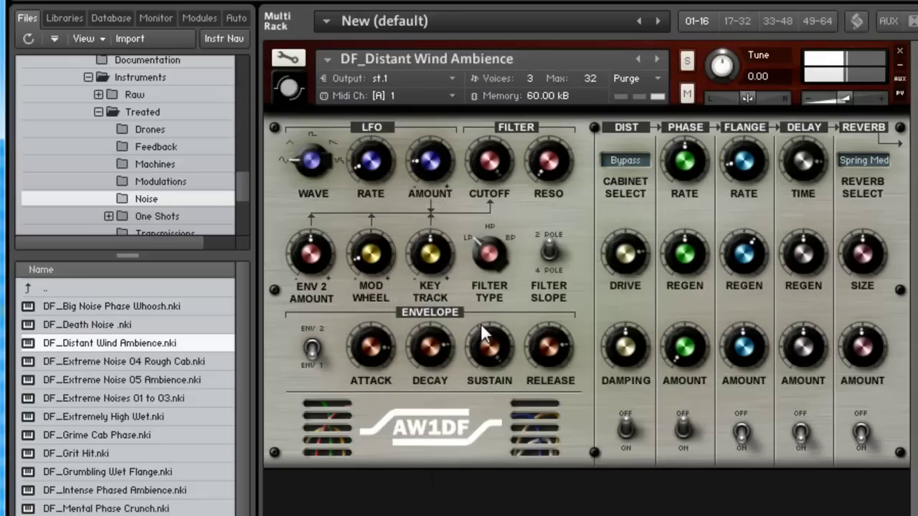
left_click_drag(130, 509, 555, 352)
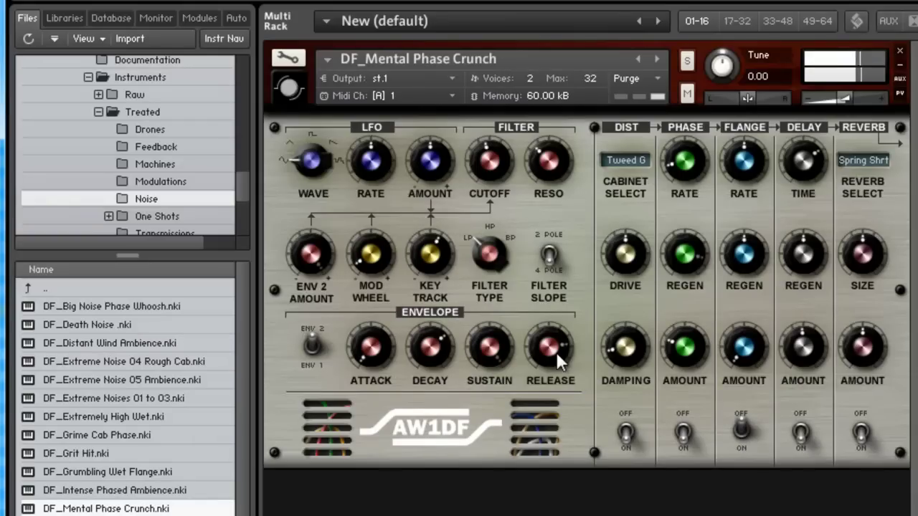
key("Down")
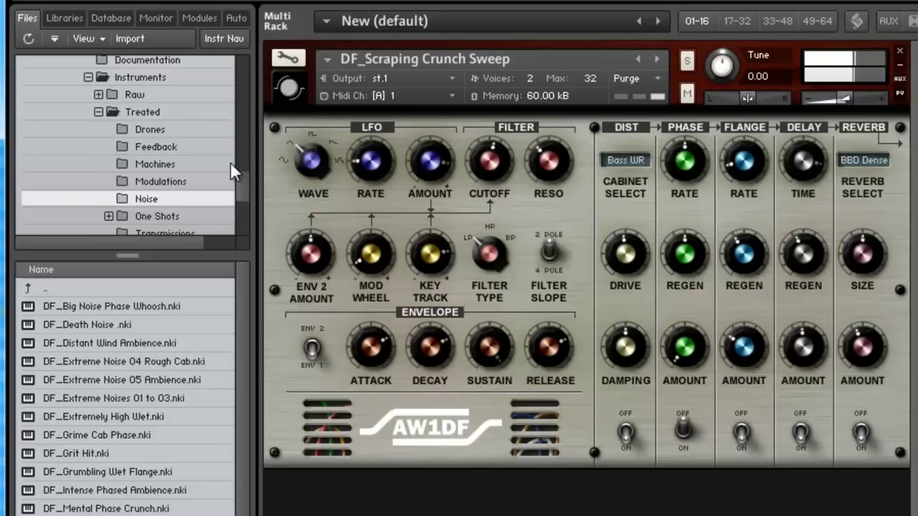
scroll(194, 165, "down", 2)
Open One Shots > Hits and audition Long Hit Velocity X-fade 02, Long Hits, Soft Thump Echo and Ugly Cab
left_click(108, 112)
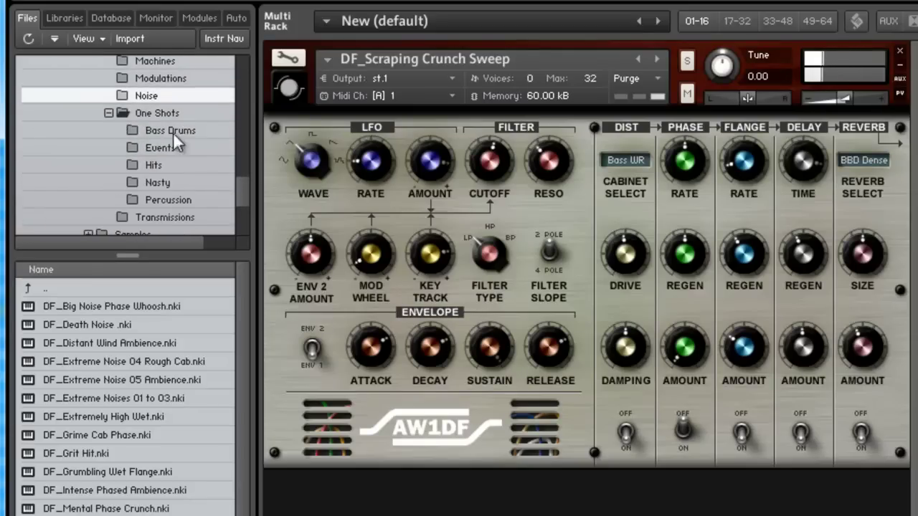
left_click(163, 164)
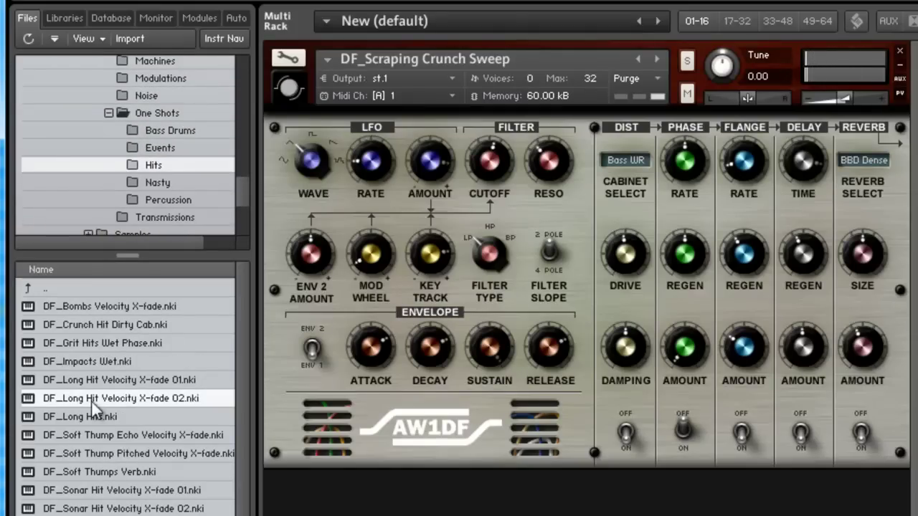
left_click_drag(92, 403, 459, 346)
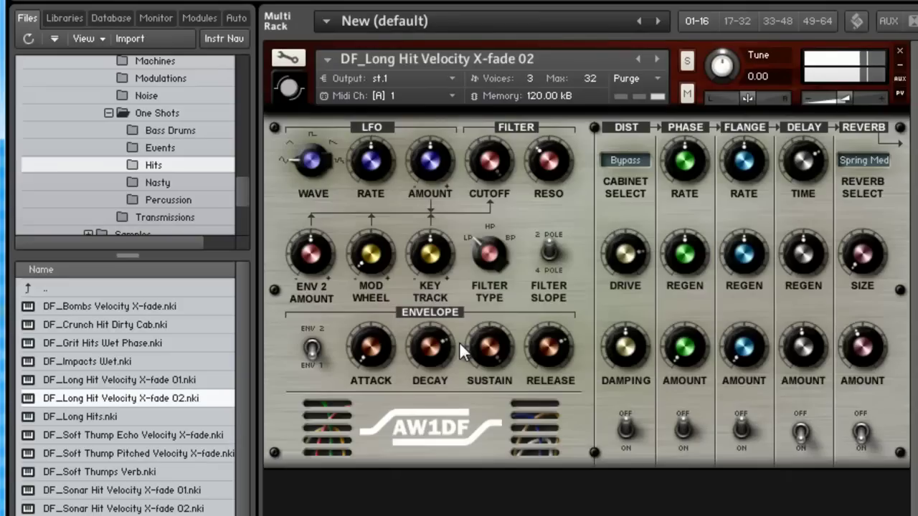
left_click_drag(110, 420, 486, 373)
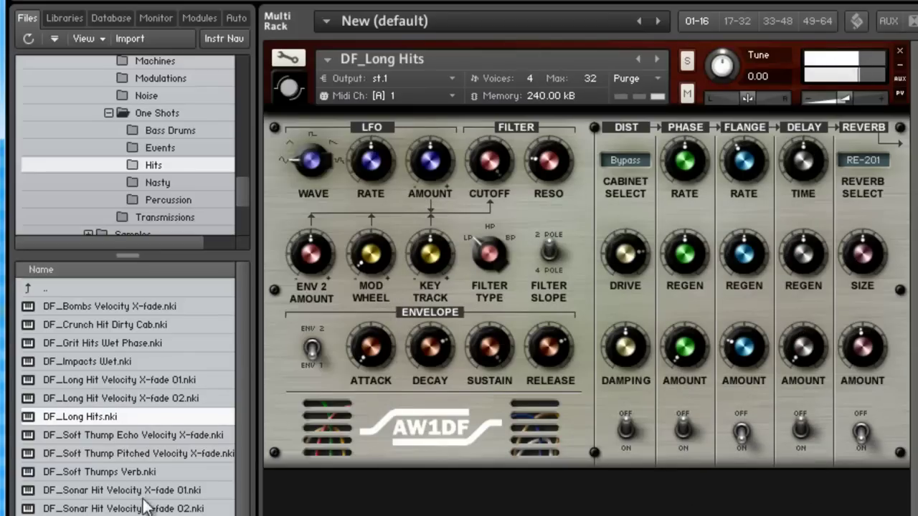
left_click_drag(144, 439, 475, 385)
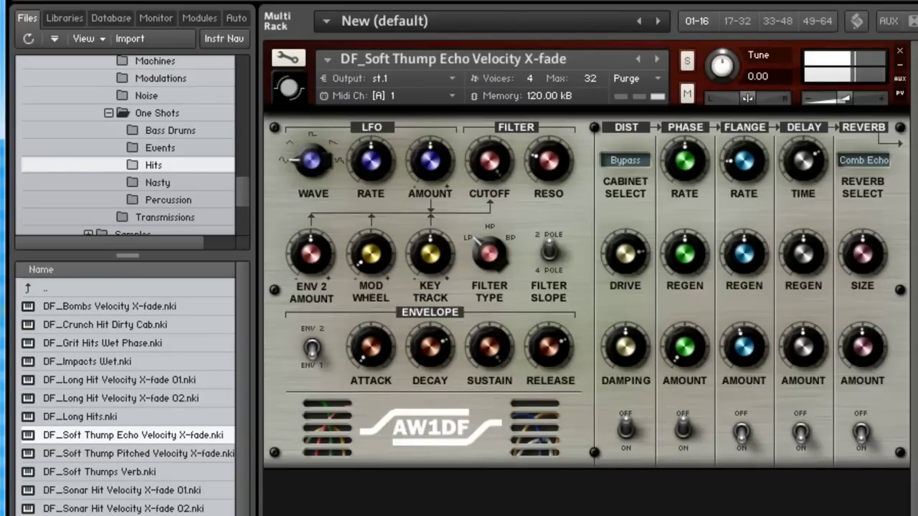
left_click_drag(7, 430, 506, 358)
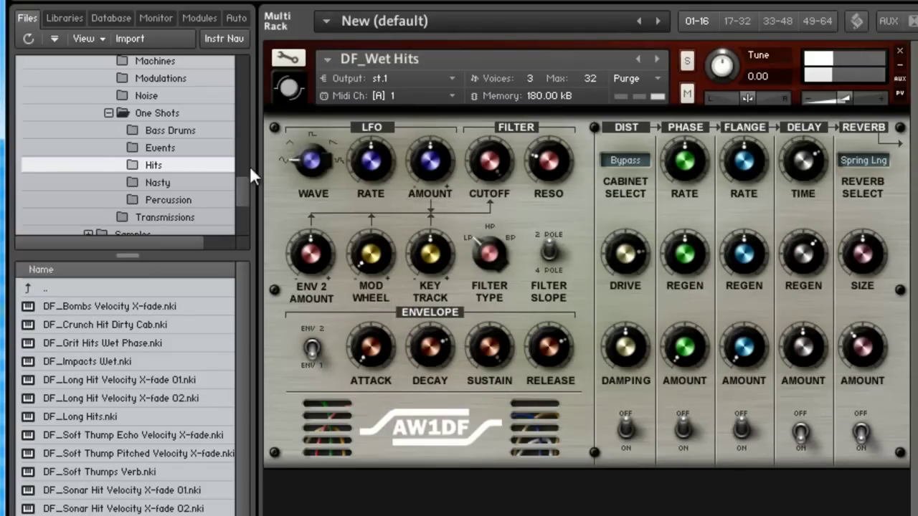
Audition Nasty presets Broken Wet Phase, Crunch Doubler, Dirty Whooshy Swishy and Plague Velocity X-fade
left_click(158, 183)
left_click(98, 306)
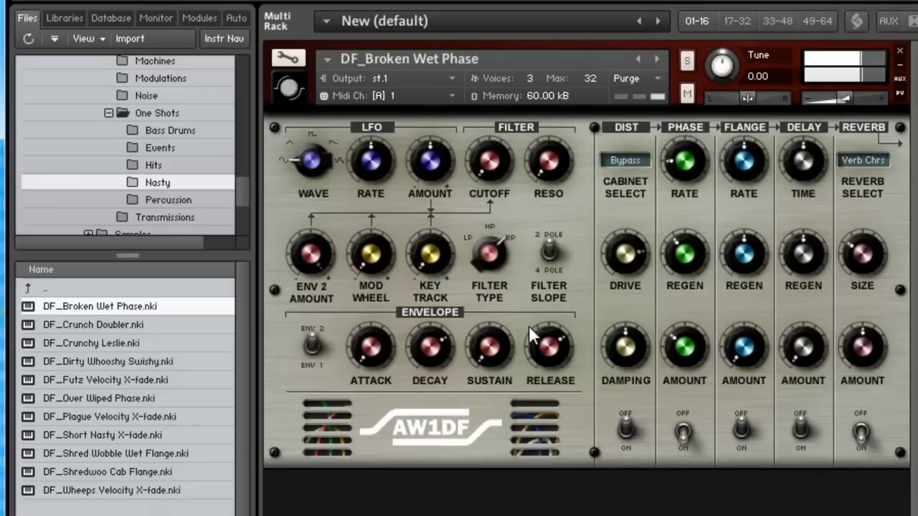
left_click_drag(122, 324, 506, 280)
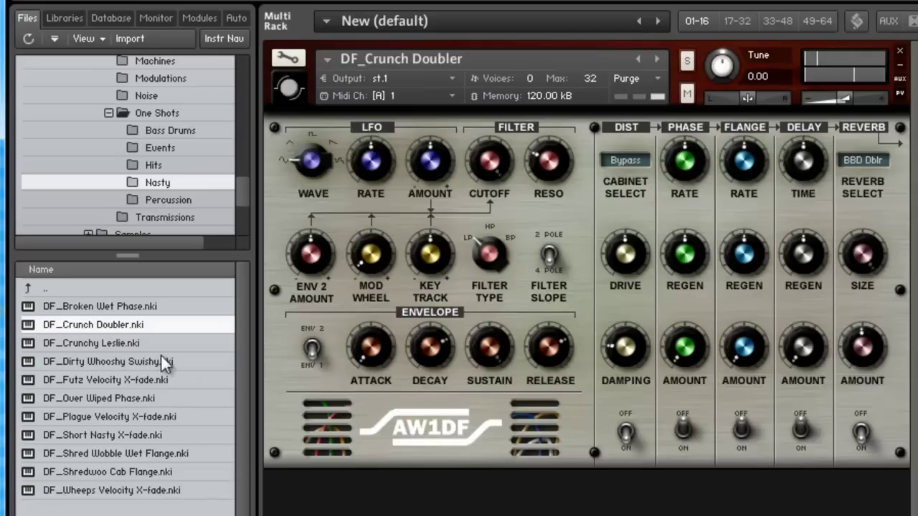
left_click_drag(162, 357, 536, 297)
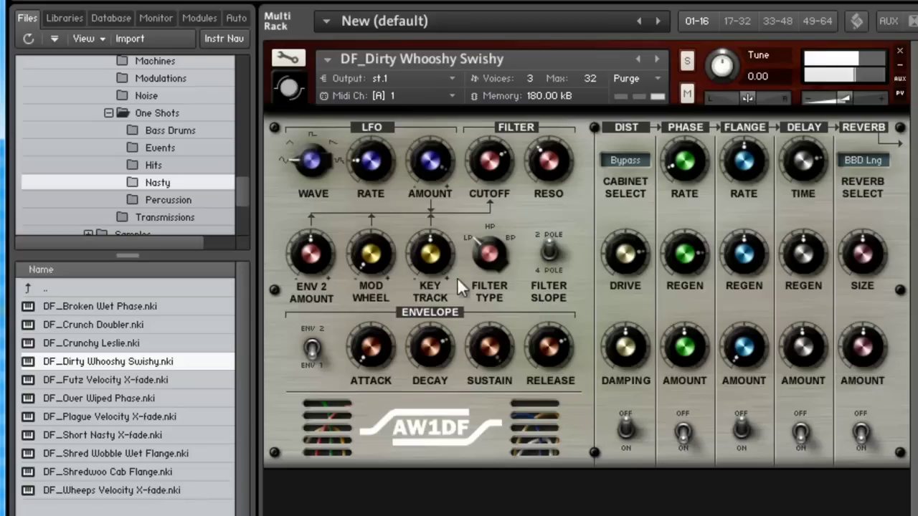
left_click_drag(128, 419, 610, 353)
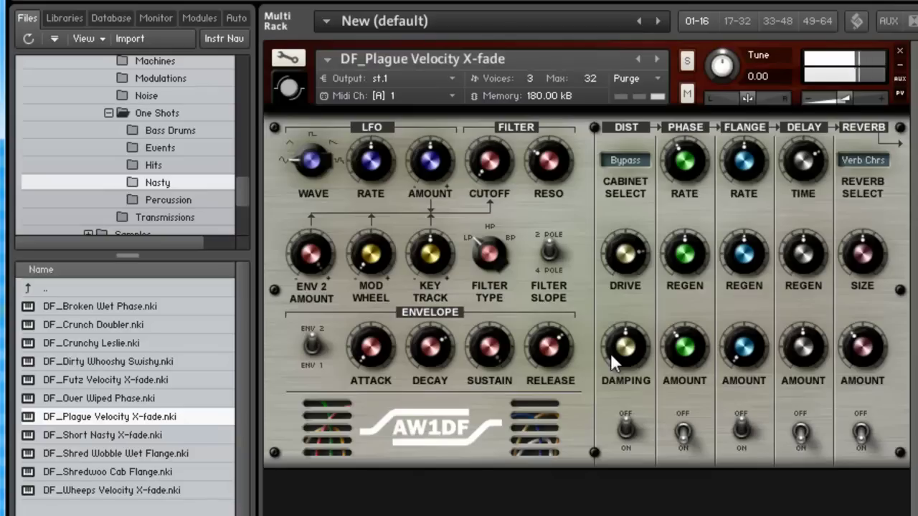
Load Percussion presets Blash Phase Verb, Hats x 5, Sprung Flange and Toob Velocity X-fade in turn
left_click(188, 199)
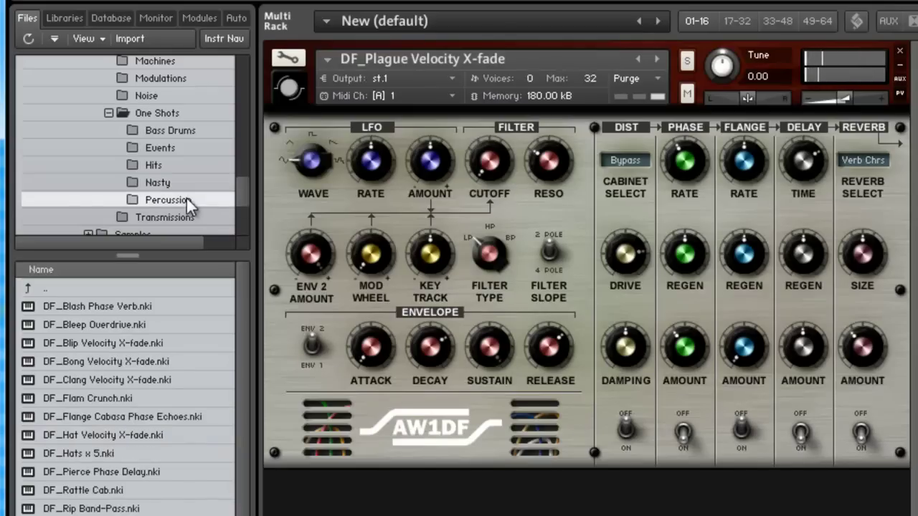
left_click_drag(135, 294, 469, 307)
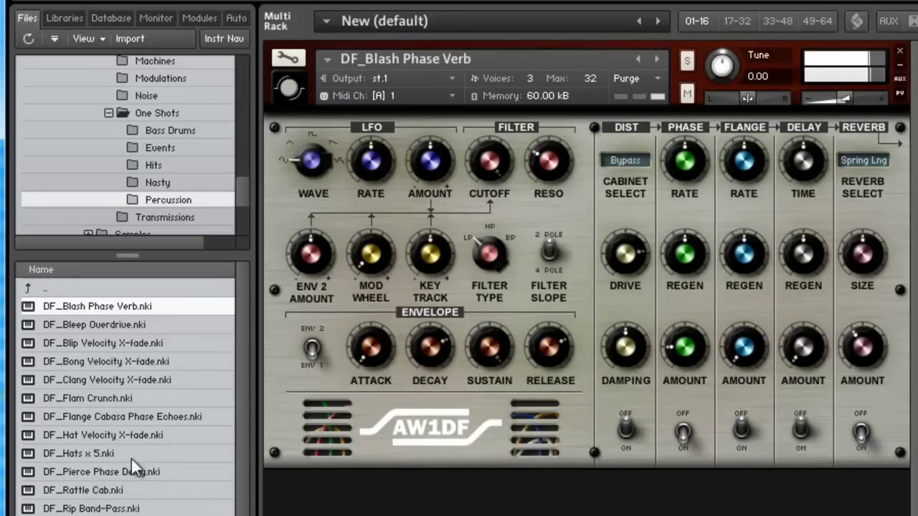
left_click_drag(131, 458, 430, 383)
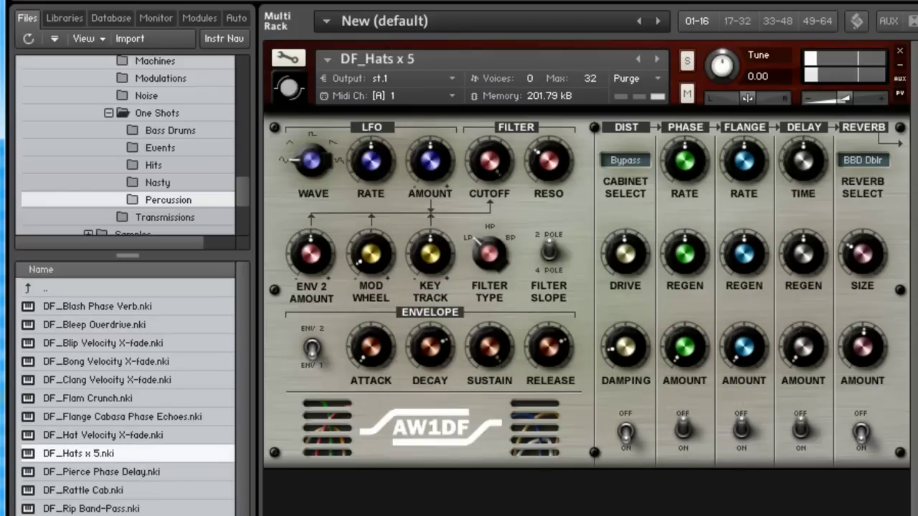
mouse_move(107, 453)
left_mouse_down()
mouse_move(487, 435)
mouse_move(541, 415)
left_mouse_up()
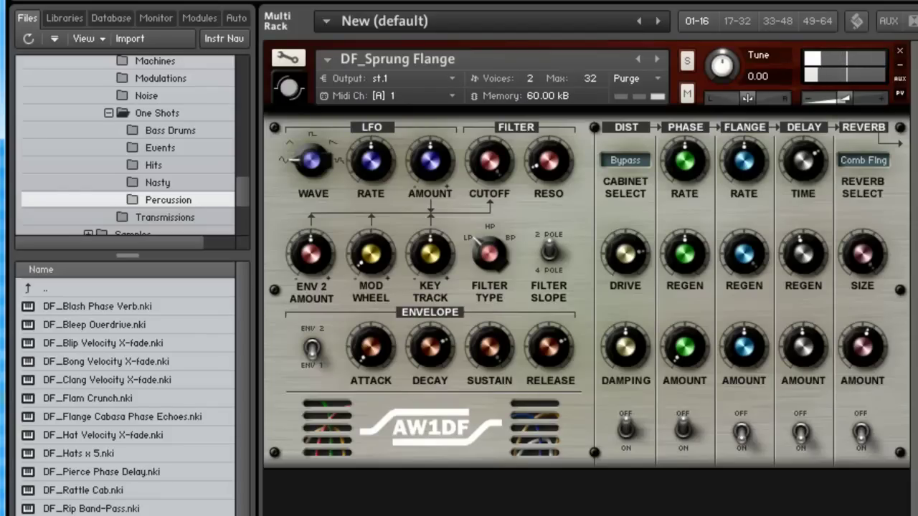
left_click_drag(86, 511, 544, 371)
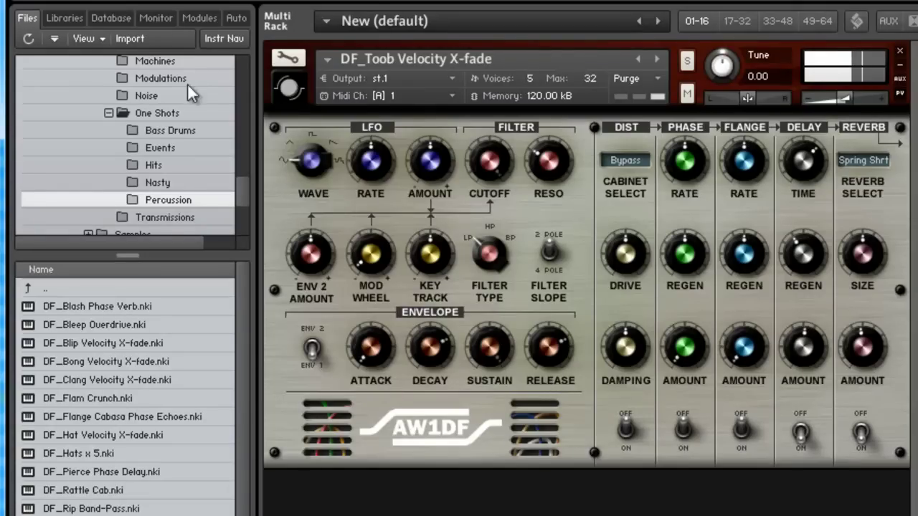
Load Transmissions presets Baud Rate RS&H through Swirly Noise FX Ambience, ending on Teeth On Edge Cab Ambience
left_click(151, 217)
left_click_drag(124, 307, 510, 285)
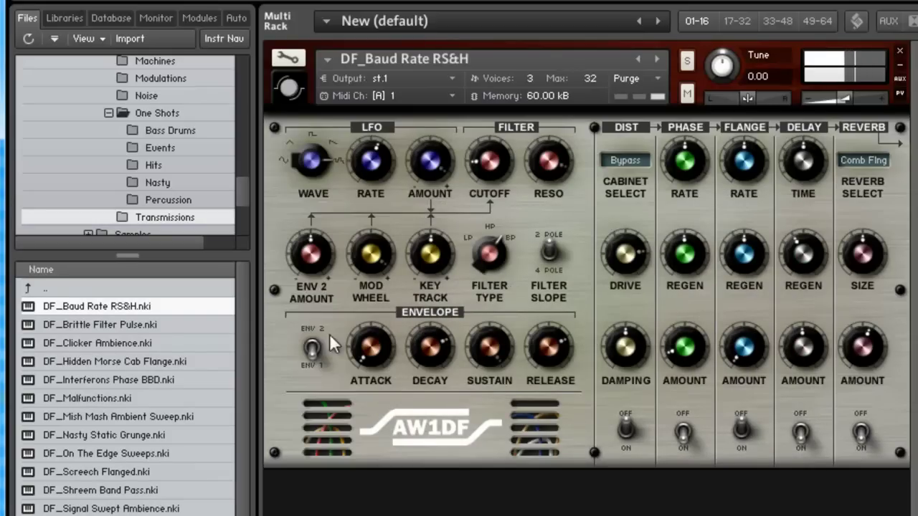
left_click_drag(155, 324, 450, 318)
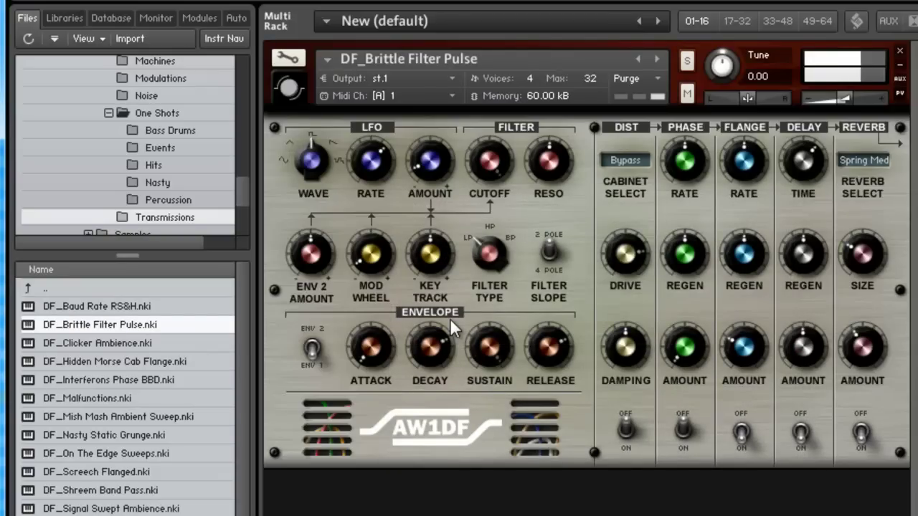
left_click_drag(100, 472, 522, 353)
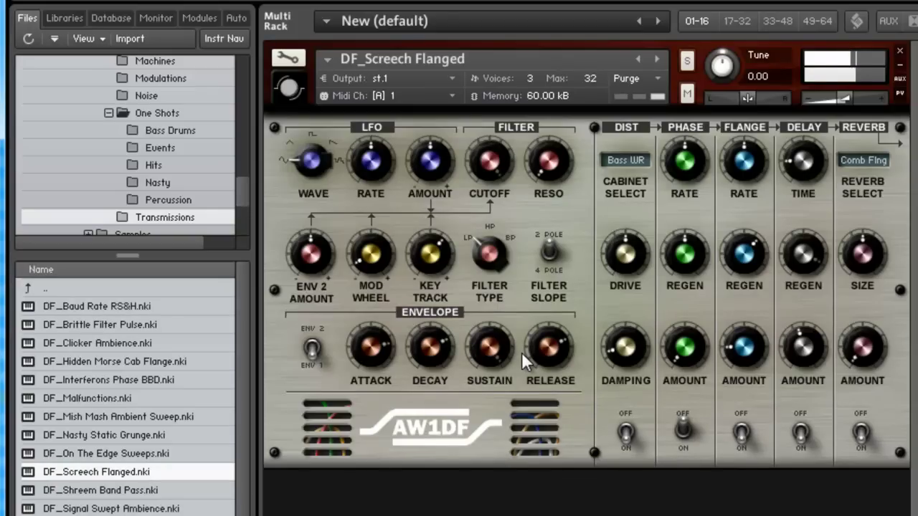
left_click_drag(93, 510, 443, 388)
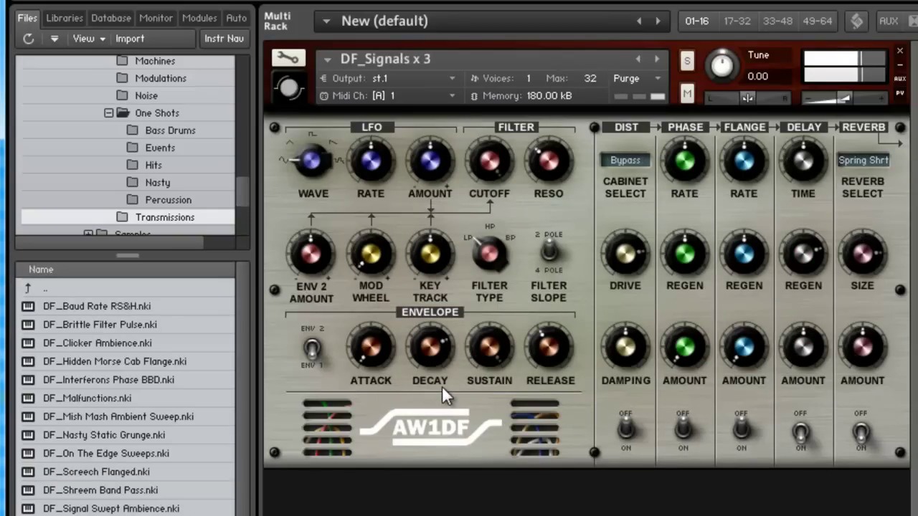
left_click_drag(467, 455, 481, 414)
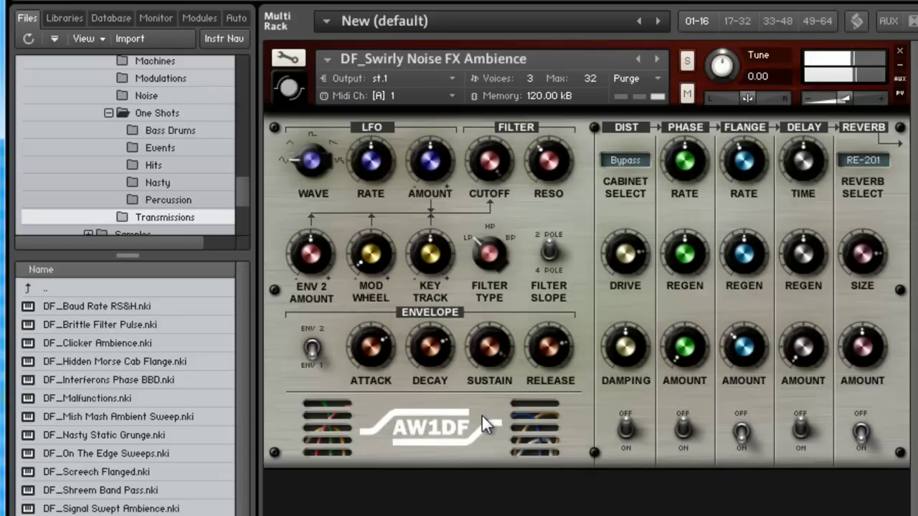
left_click_drag(108, 511, 570, 387)
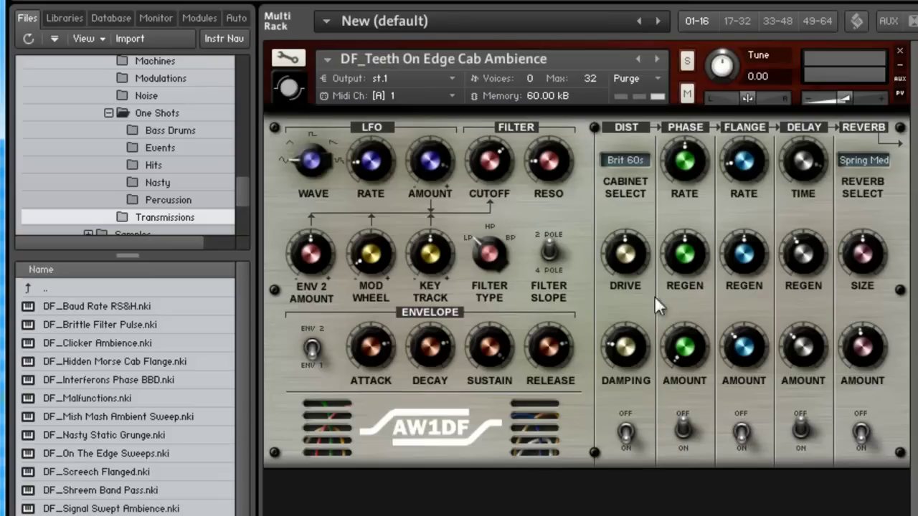
left_click(633, 165)
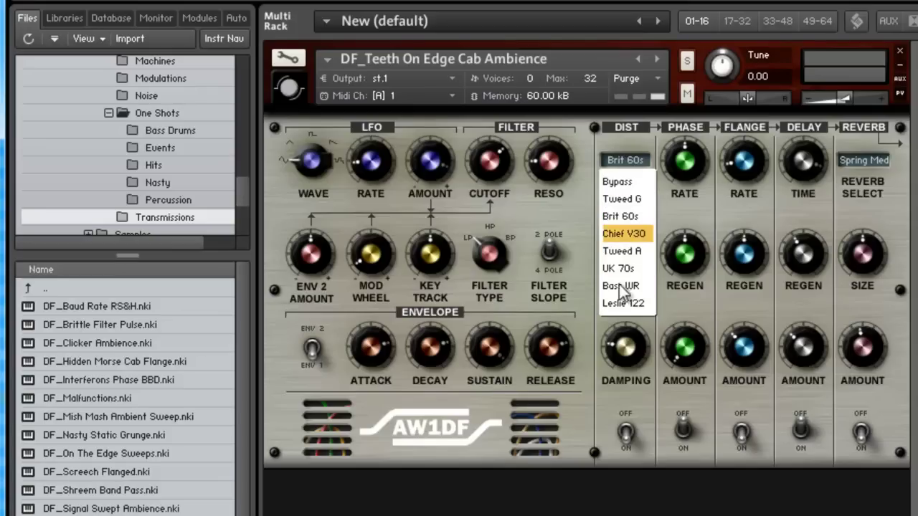
left_click(642, 154)
left_click(858, 158)
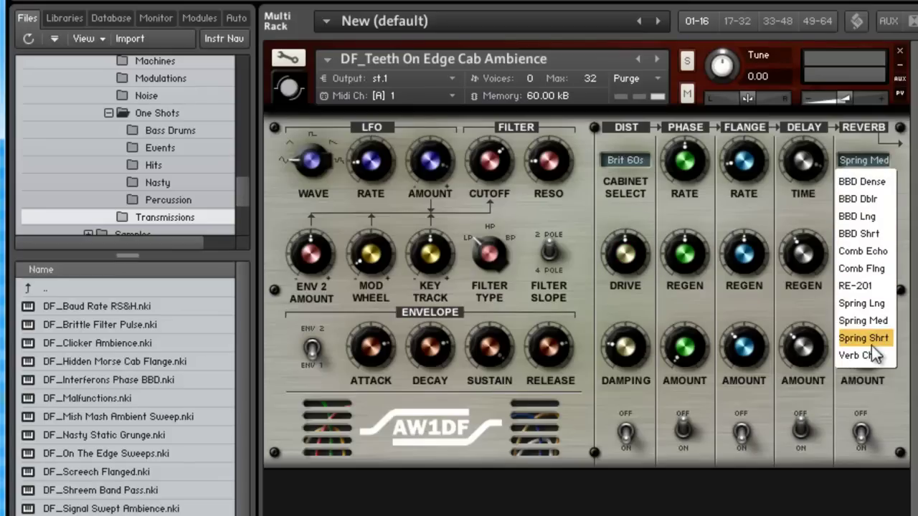
left_click(632, 204)
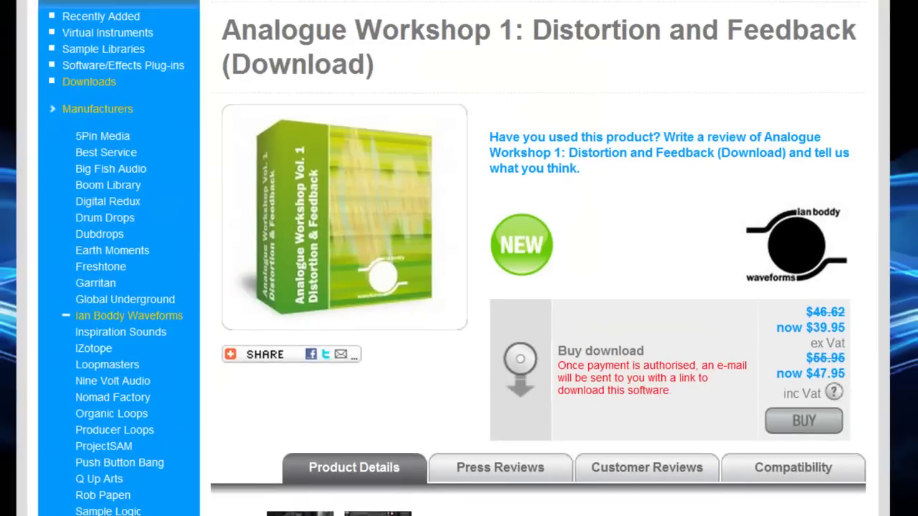
Scroll through the Analogue Workshop 1 download page and return to its title at the top
scroll(459, 258, "down", 6)
scroll(459, 258, "down", 1)
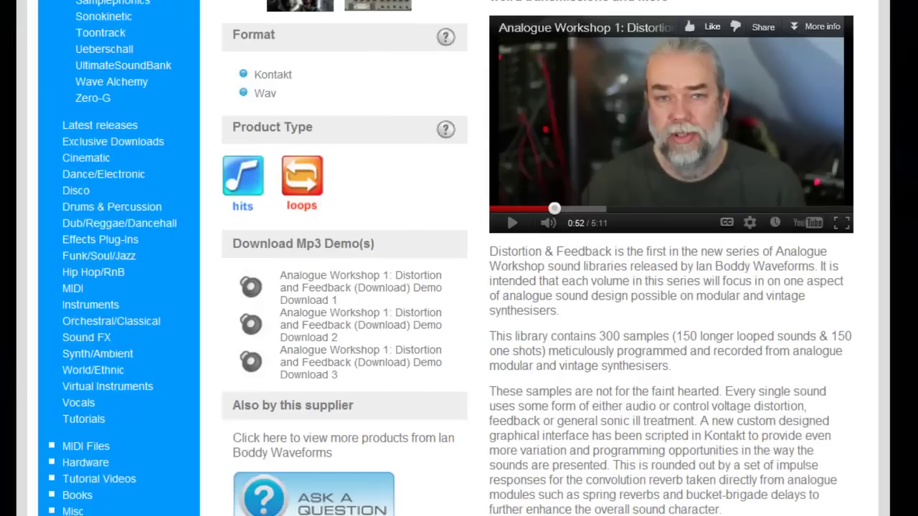
scroll(678, 395, "up", 3)
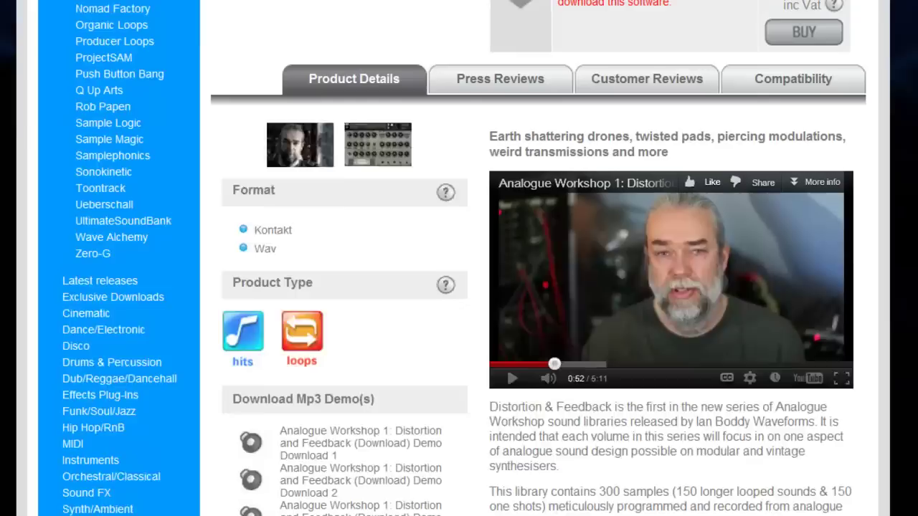
scroll(459, 258, "up", 1)
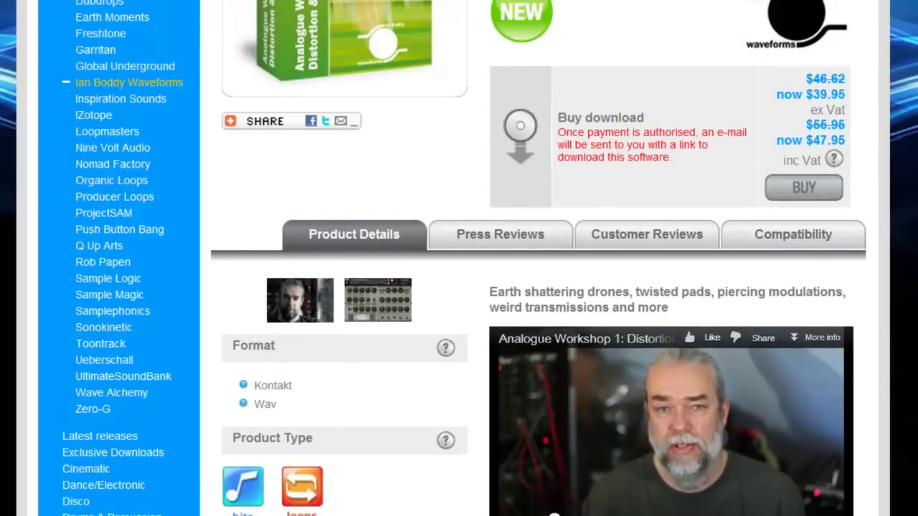
scroll(459, 258, "up", 2)
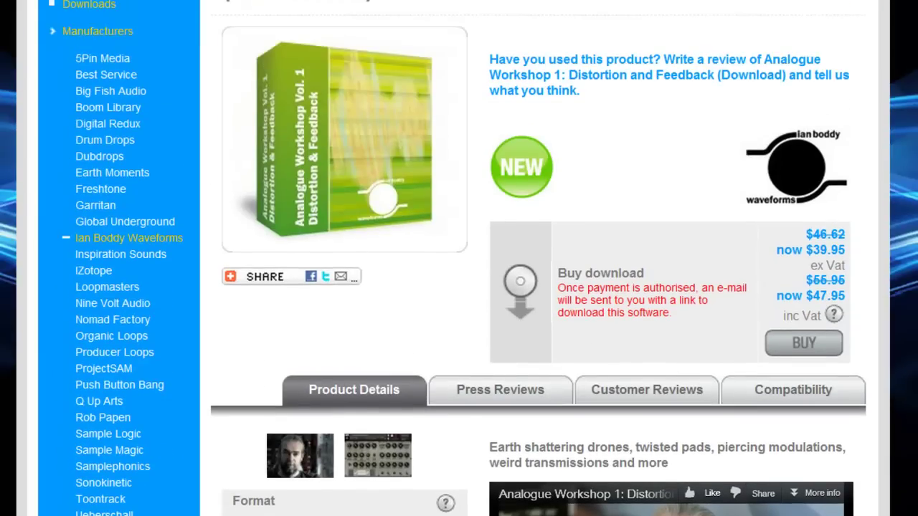
scroll(482, 210, "up", 3)
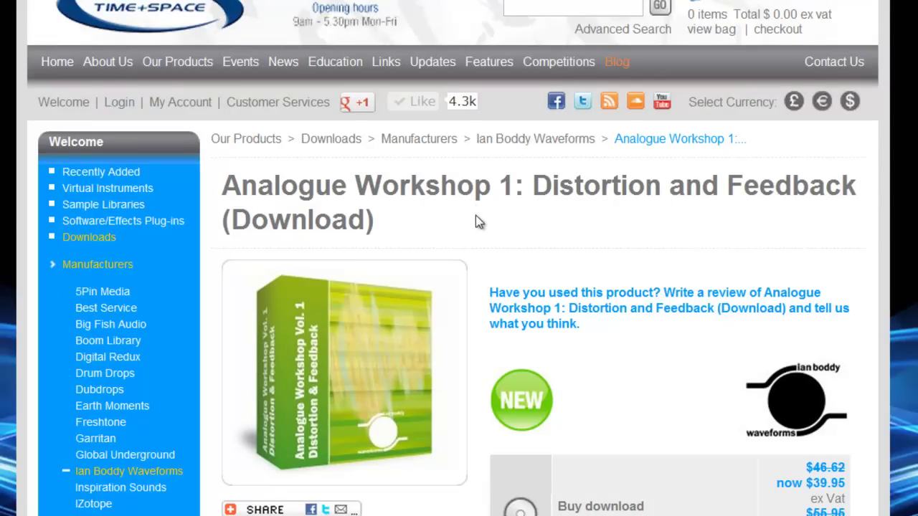
scroll(550, 449, "down", 4)
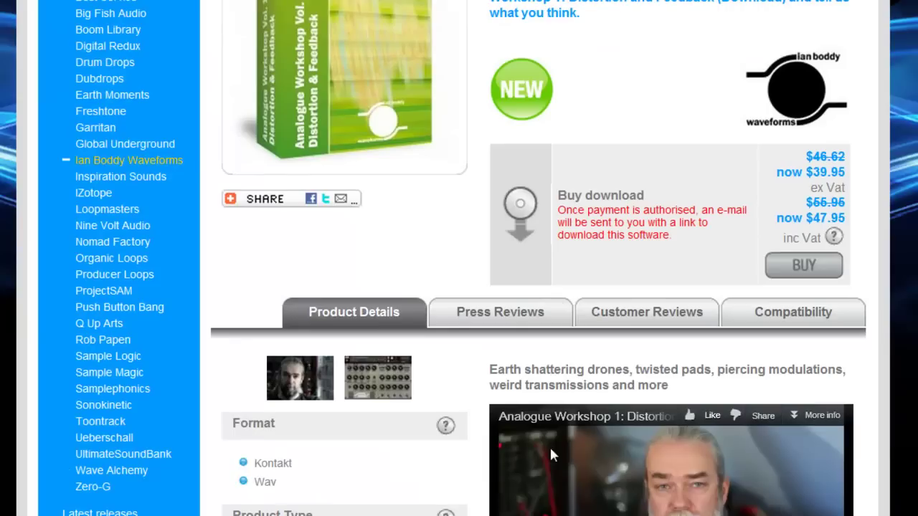
scroll(552, 416, "up", 2)
scroll(557, 378, "up", 2)
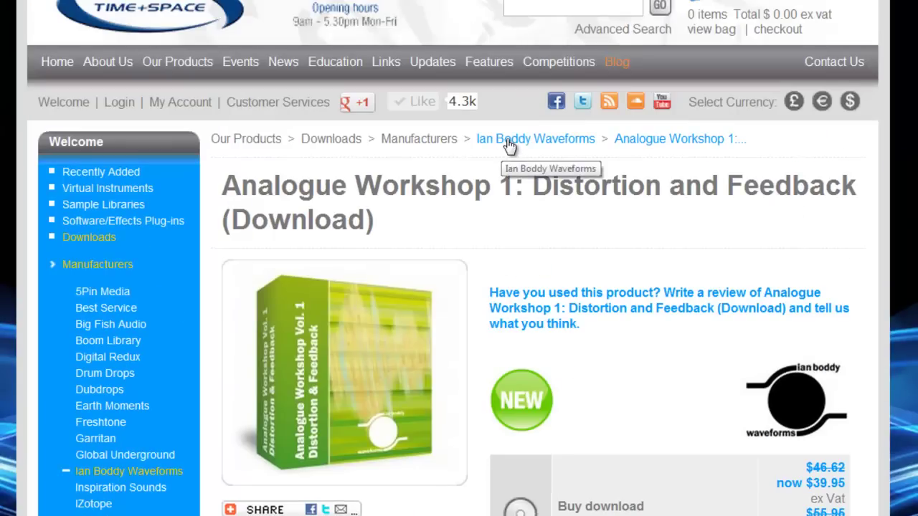